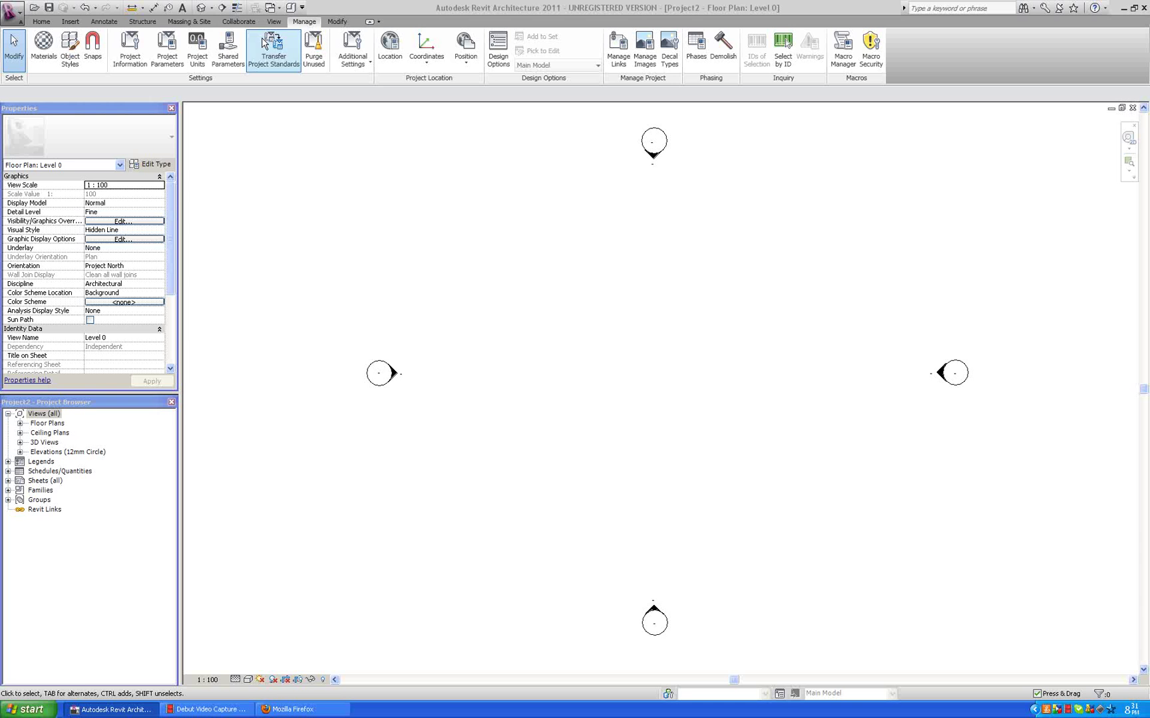
- Begin a new shared project parameter applied to the Views category
left_click(168, 63)
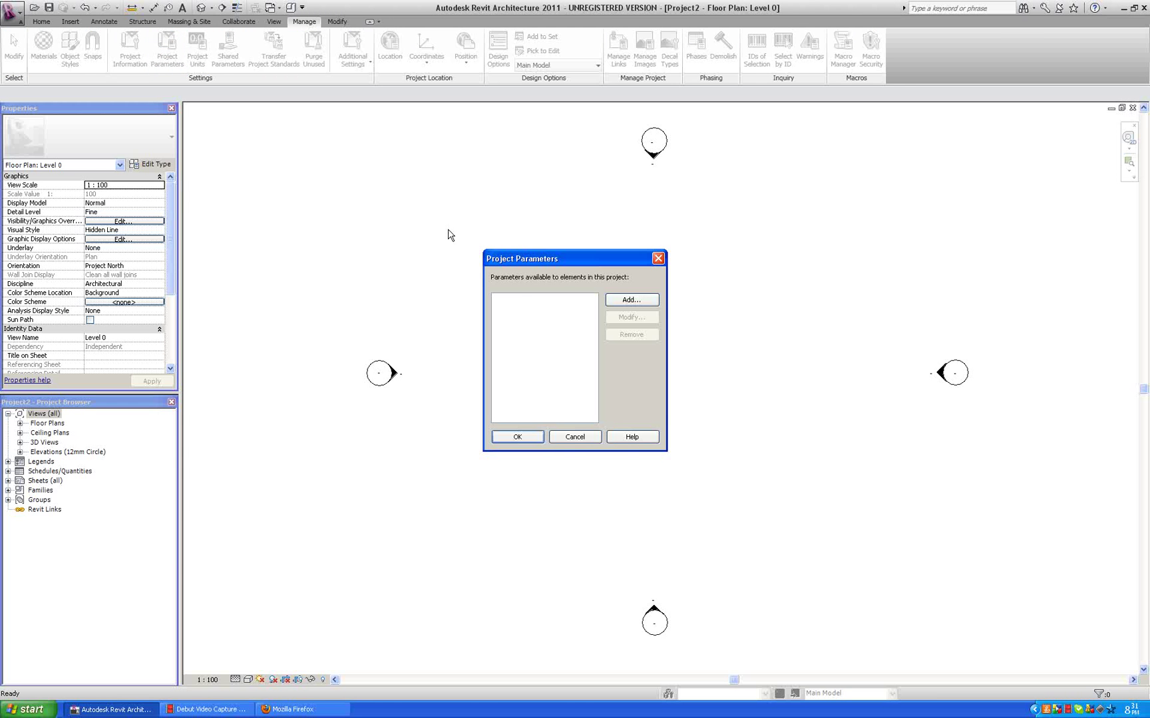
left_click(623, 300)
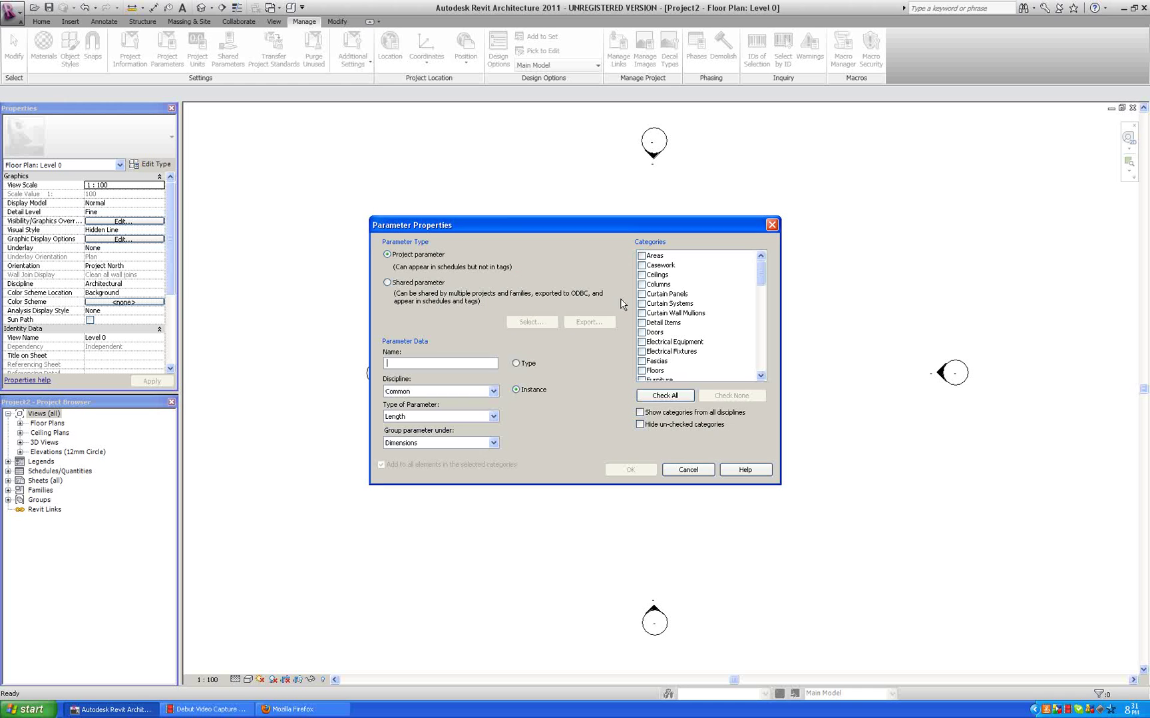
left_click(387, 283)
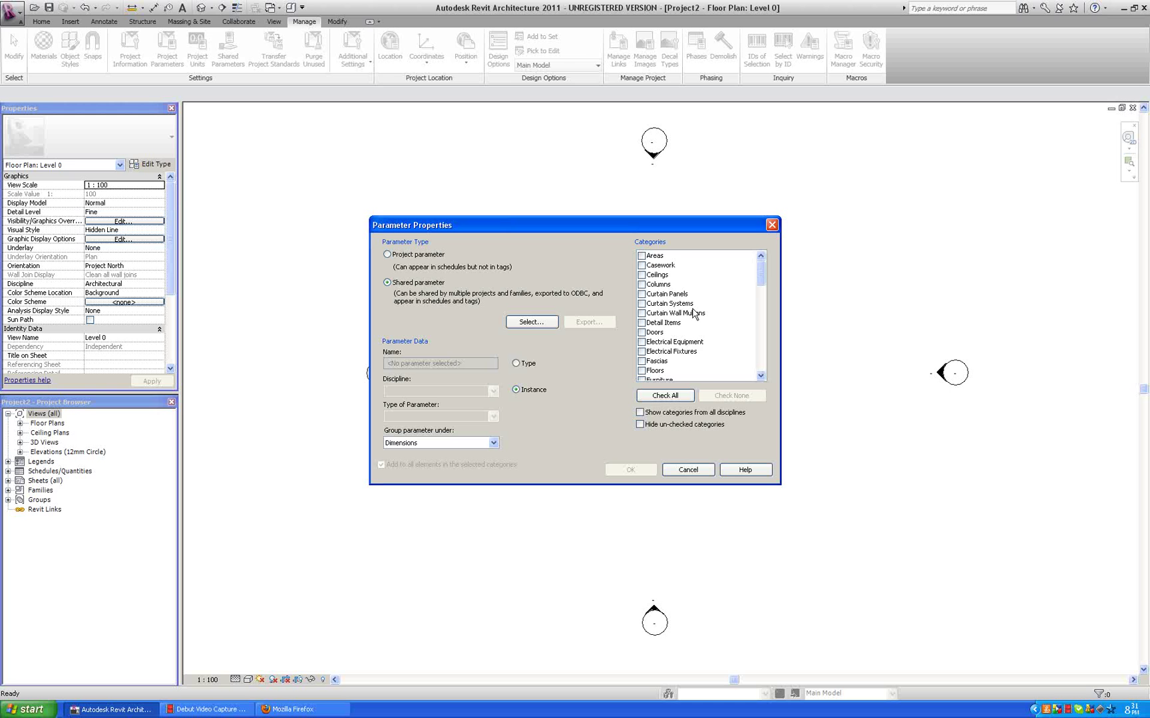
left_click_drag(760, 273, 759, 363)
left_click(642, 341)
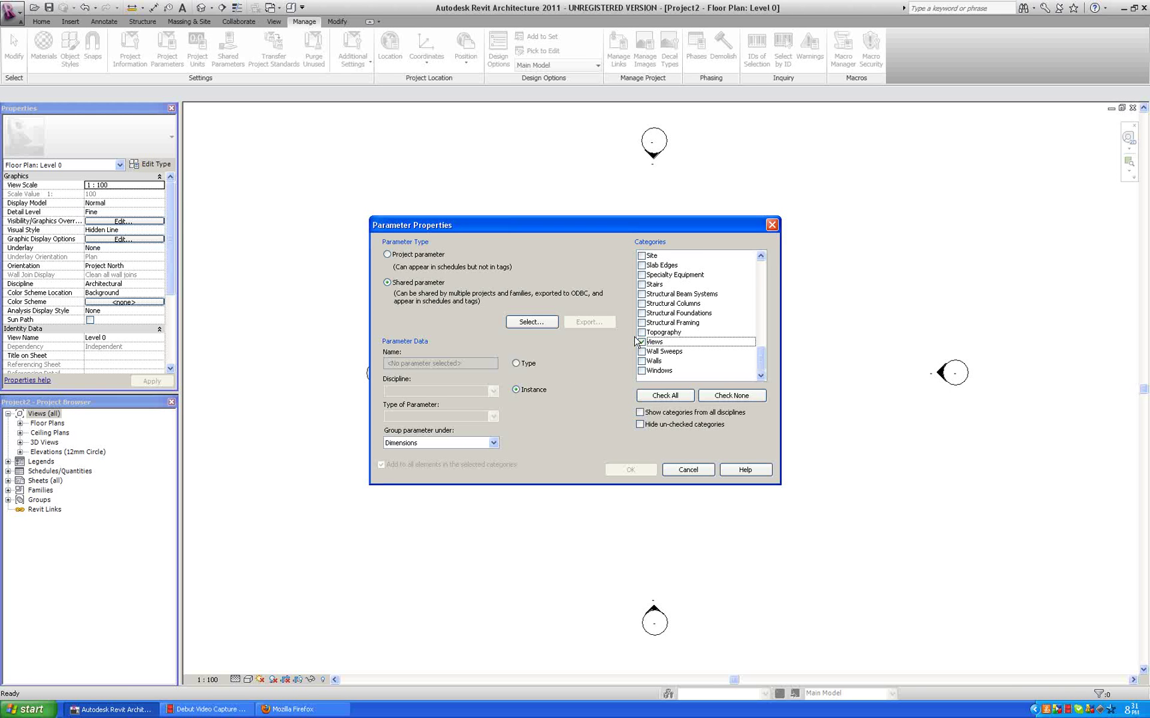
- Keep the parameter instance-based and group it under Identity Data
left_click(517, 363)
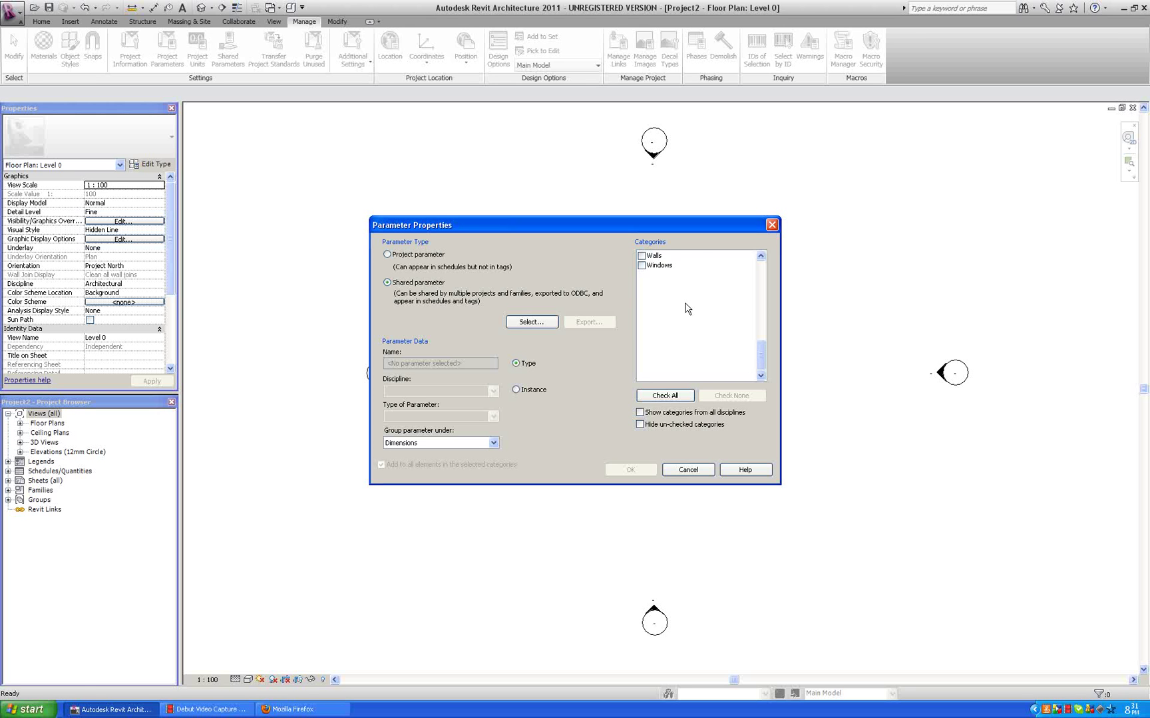
mouse_move(764, 365)
left_mouse_down()
mouse_move(763, 353)
mouse_move(761, 363)
left_mouse_up()
left_click(517, 390)
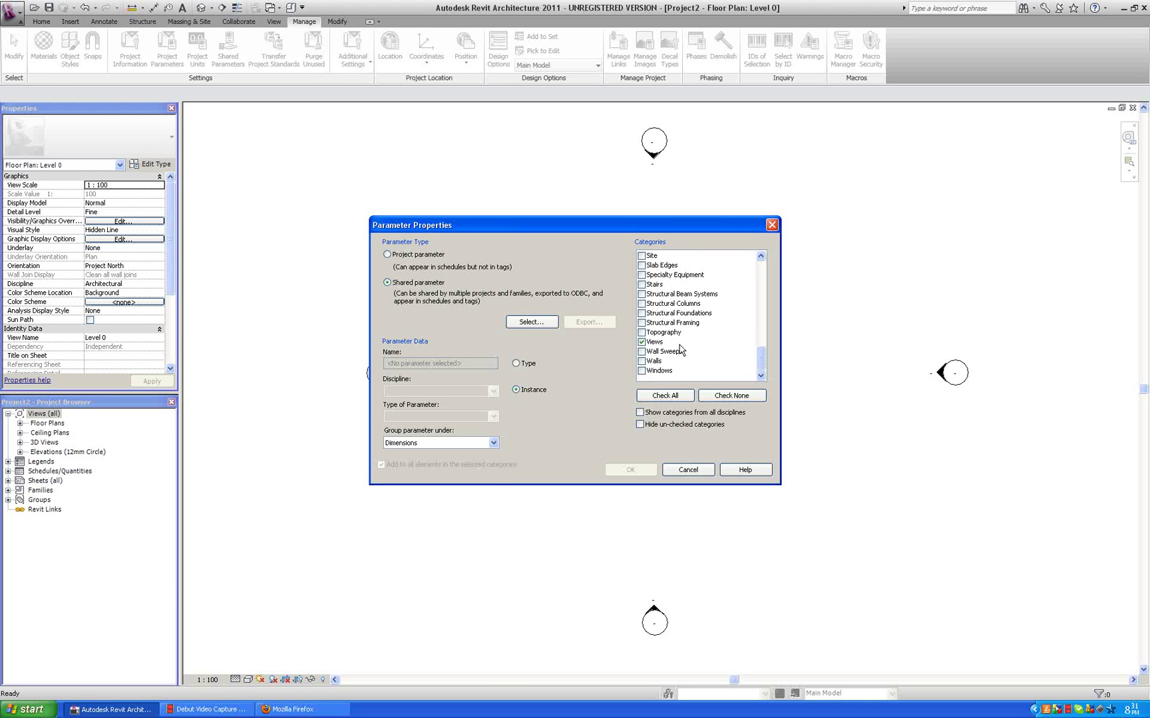
left_click(483, 444)
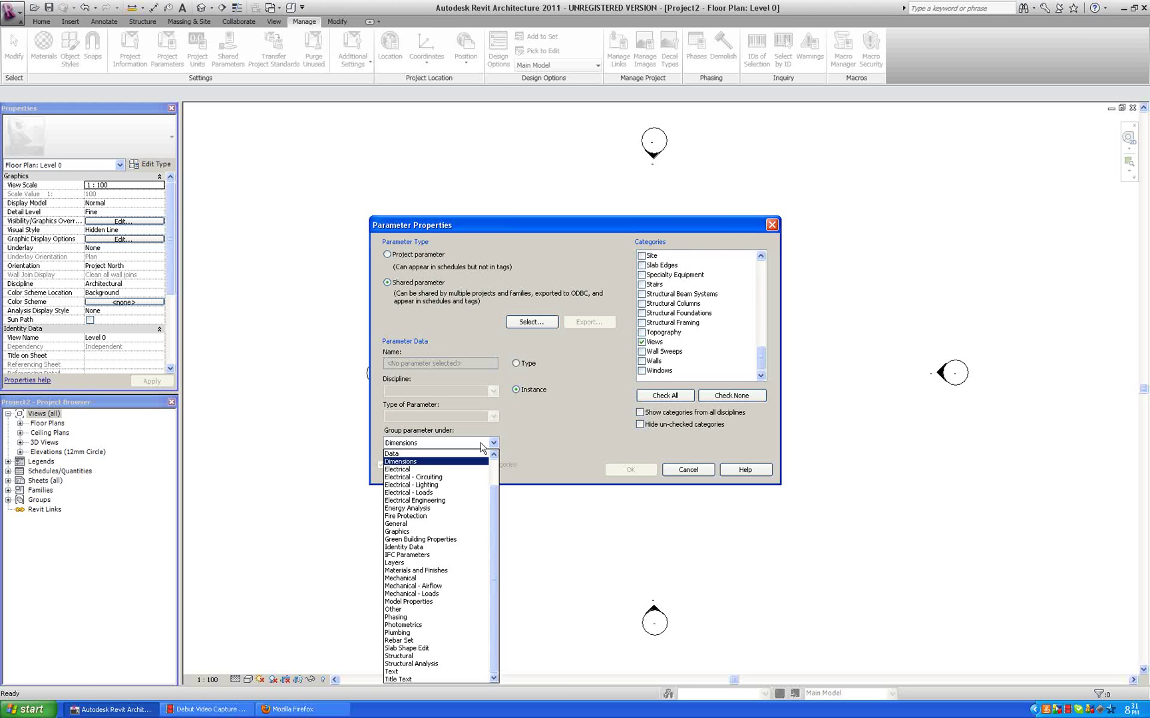
left_click(426, 547)
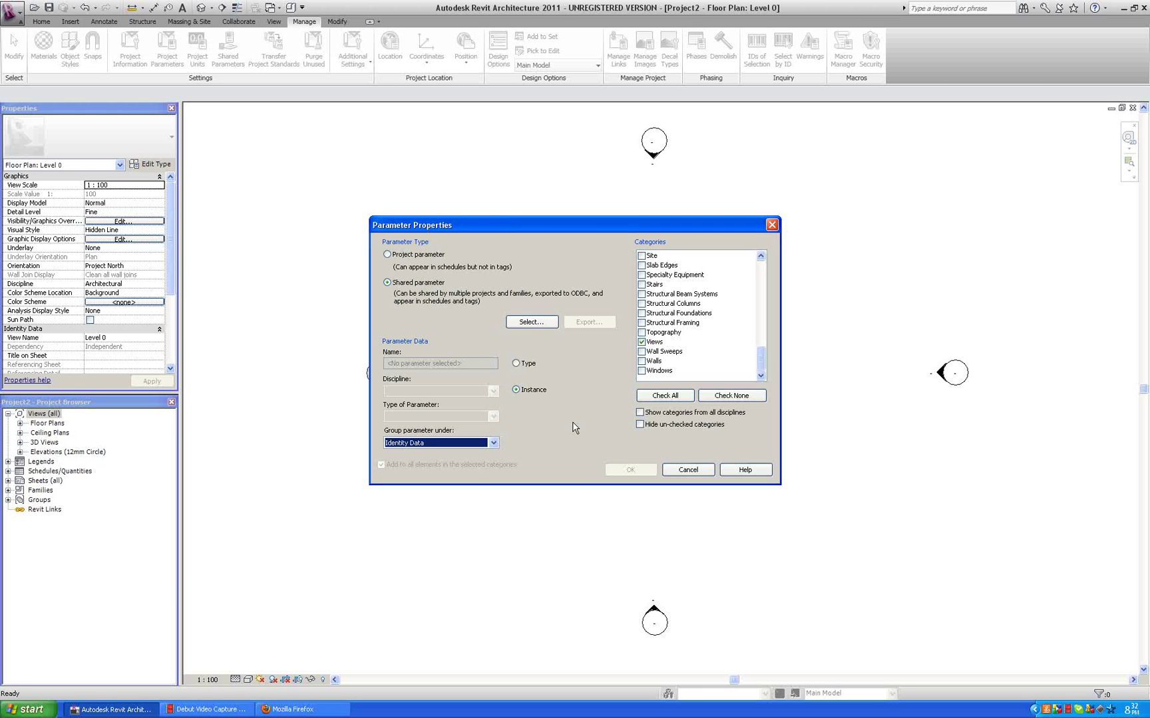
- Create a new 'Browser' group in the shared parameters file
left_click(530, 324)
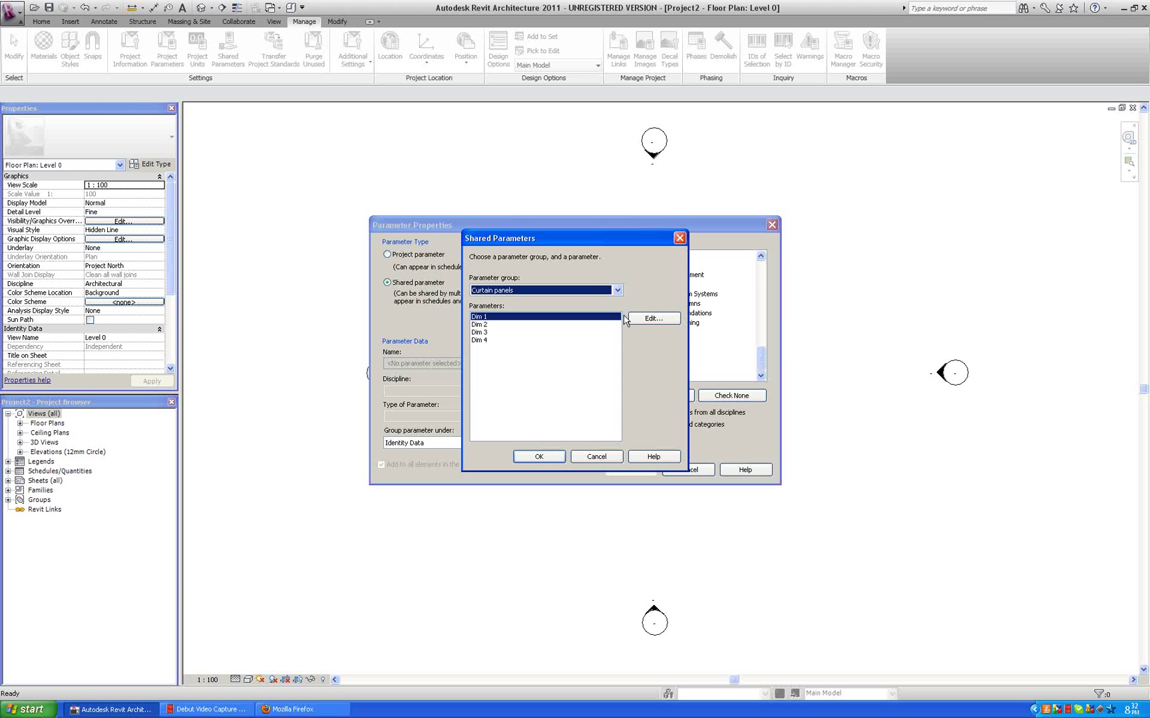
left_click(643, 318)
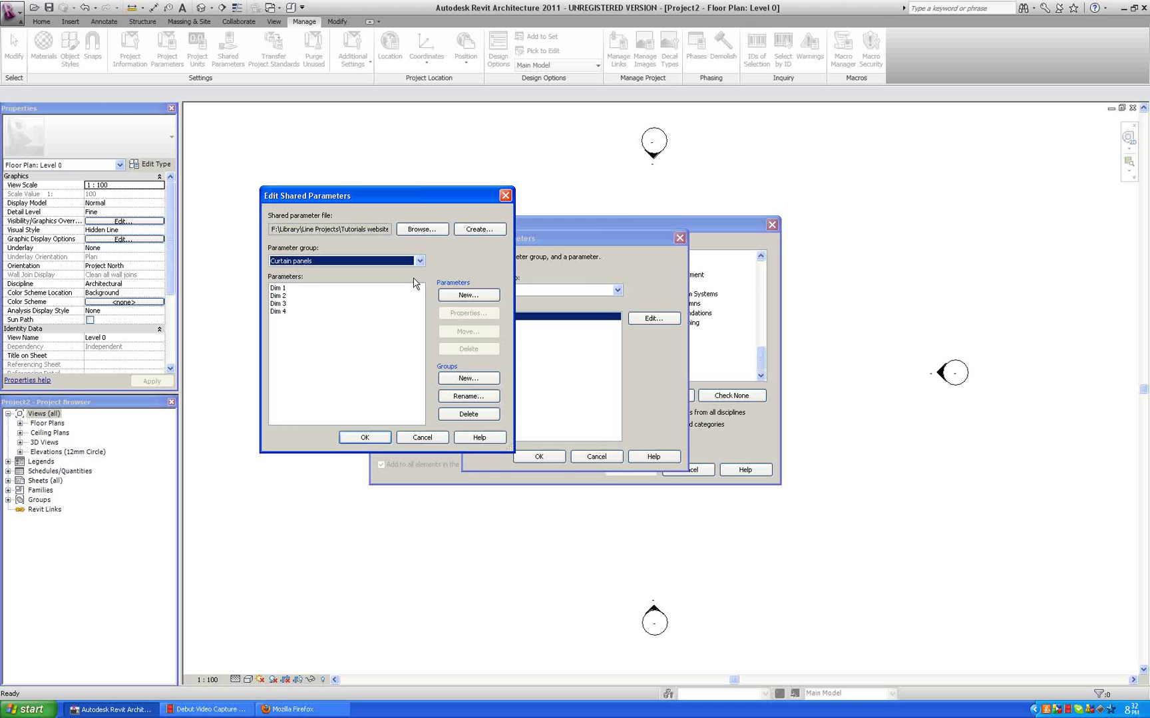
left_click(468, 378)
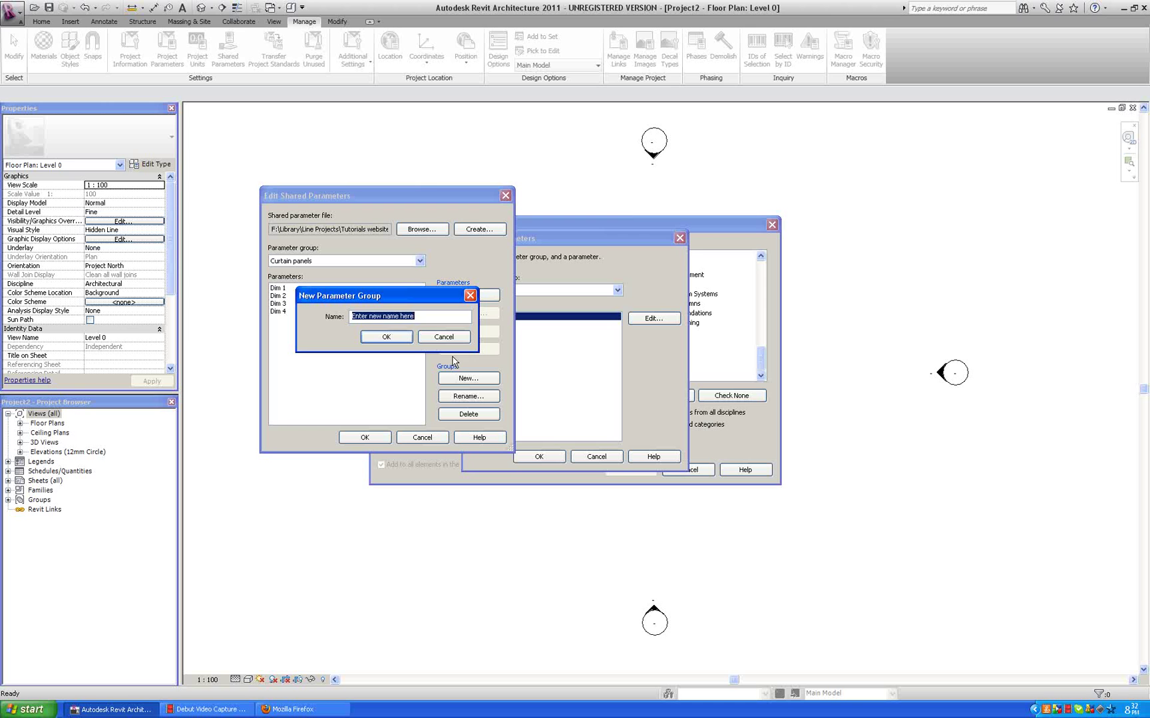
type("Browser")
left_click(387, 338)
- Add a Text parameter named 'User' to the Browser group and save the shared parameters file
left_click(456, 297)
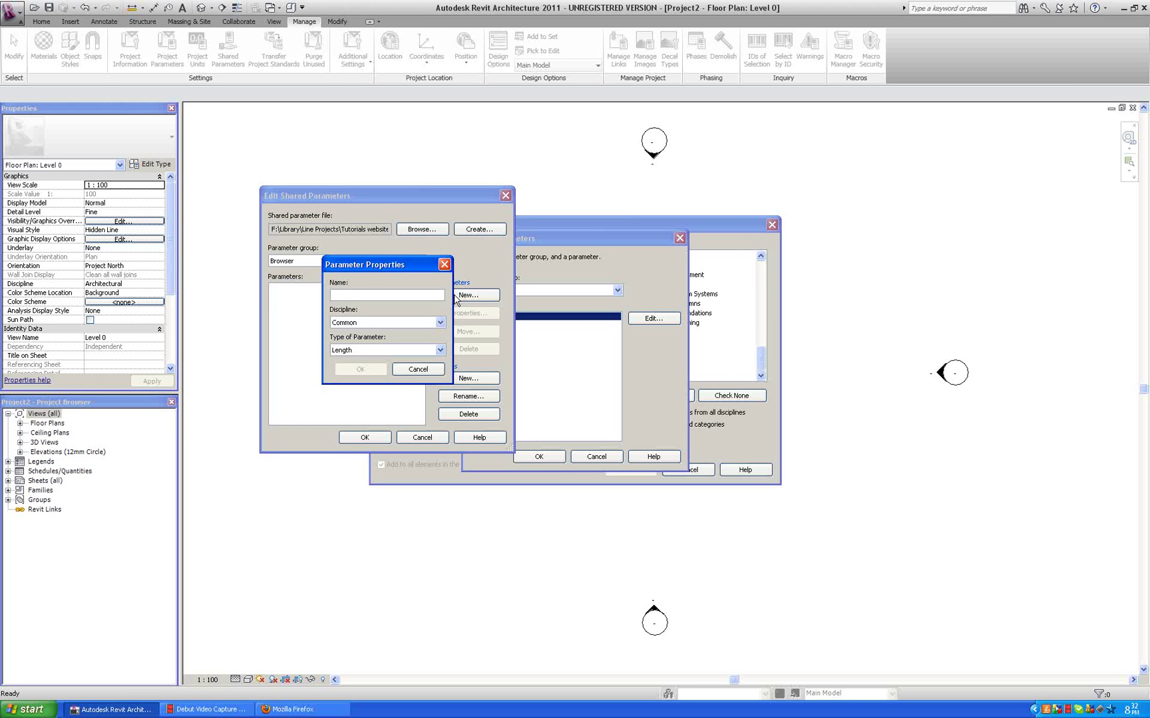
type("User")
left_click(373, 352)
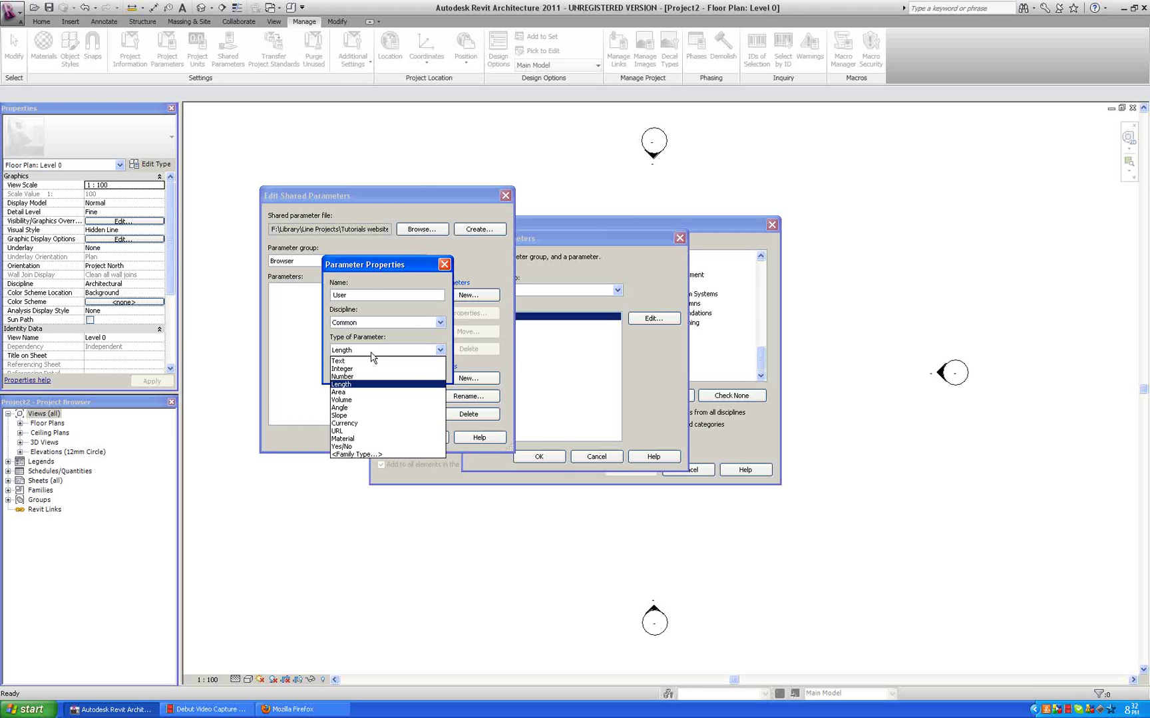
left_click(372, 360)
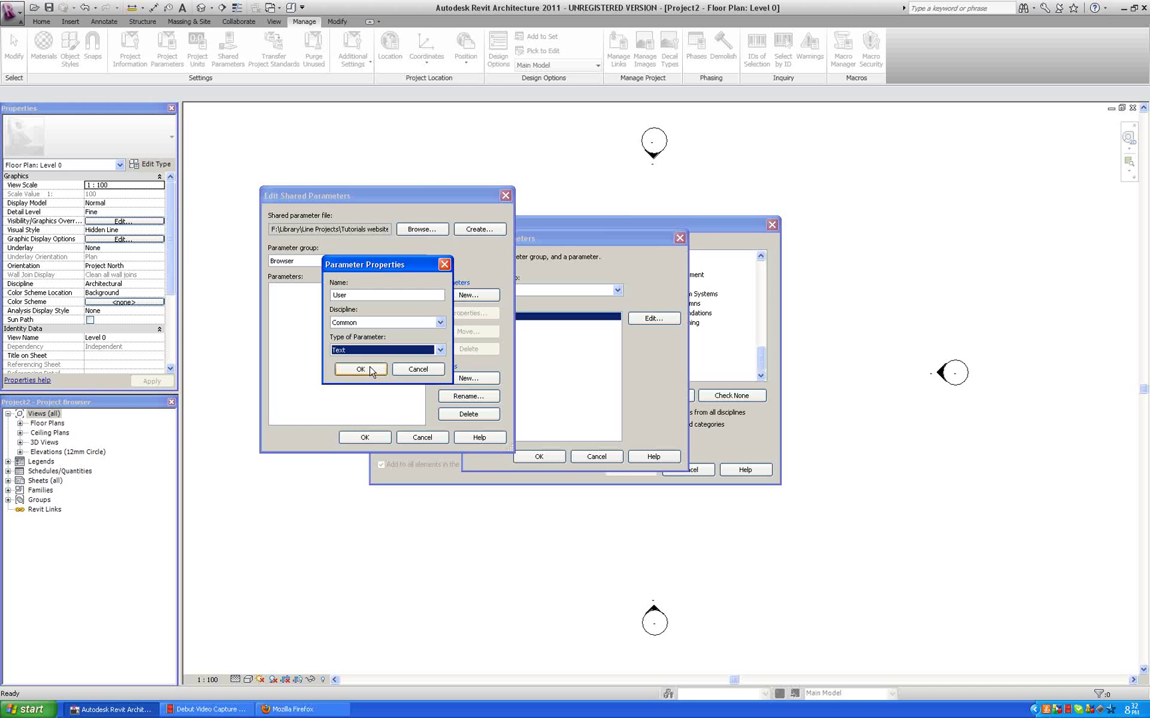
left_click(372, 370)
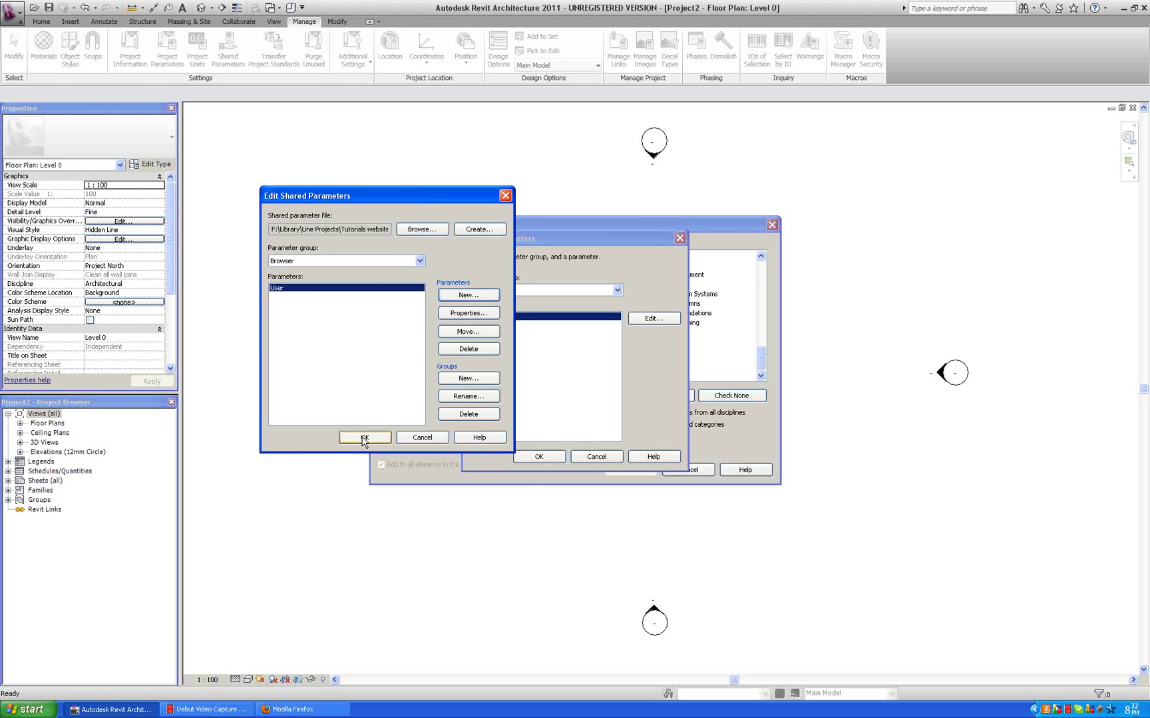
left_click(363, 439)
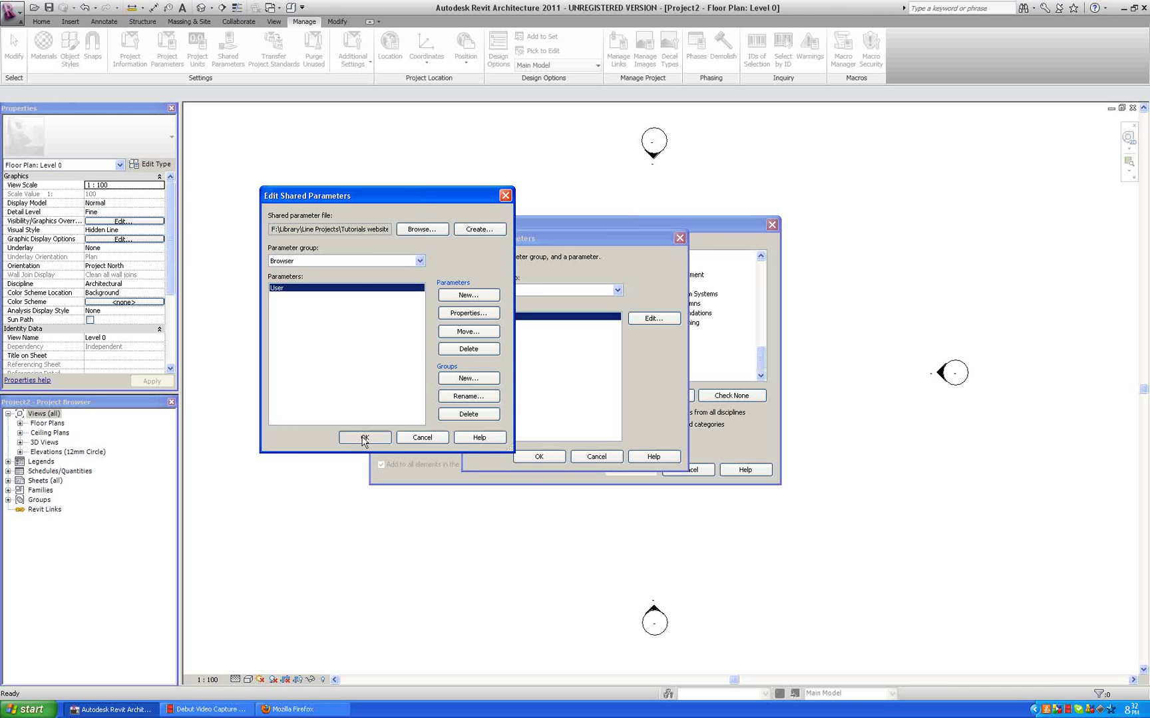
- Use the User parameter as the project parameter and confirm all dialogs
left_click(536, 457)
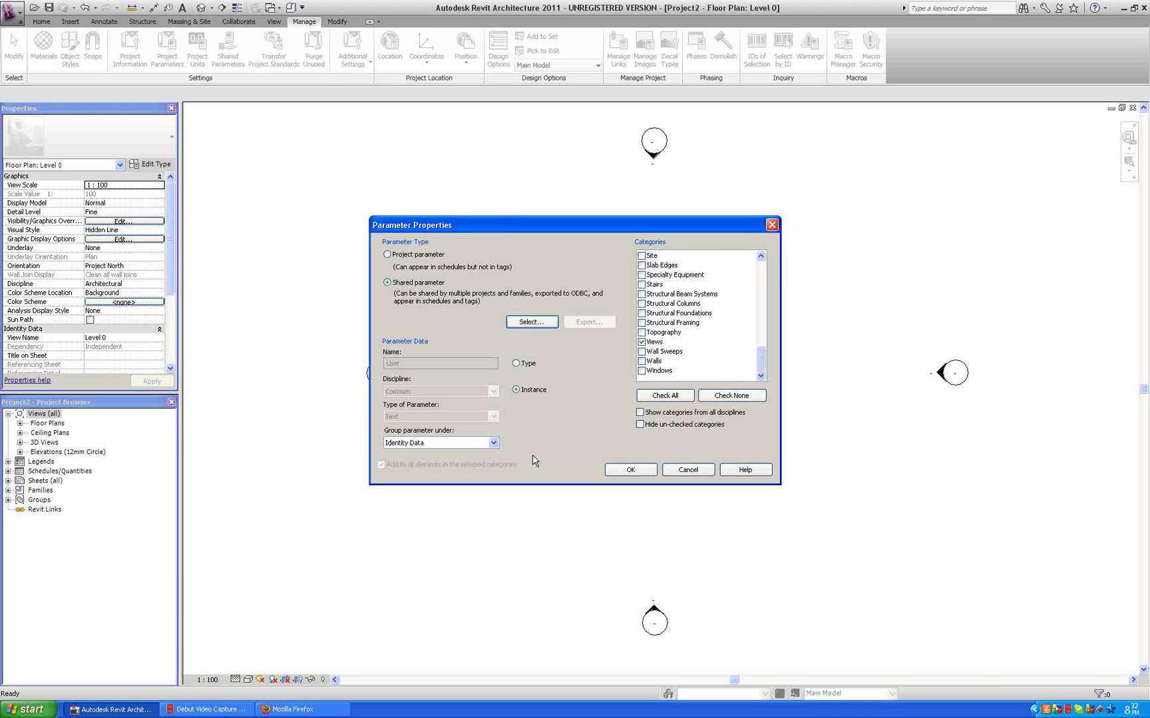
left_click(630, 470)
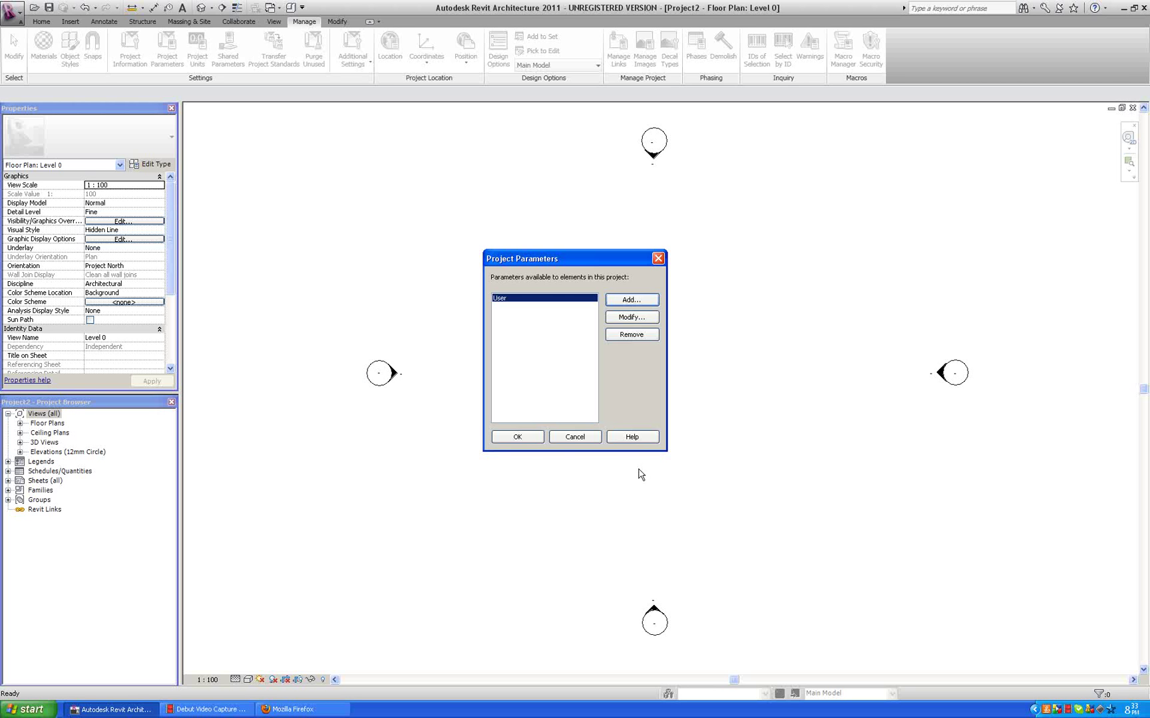
left_click(516, 437)
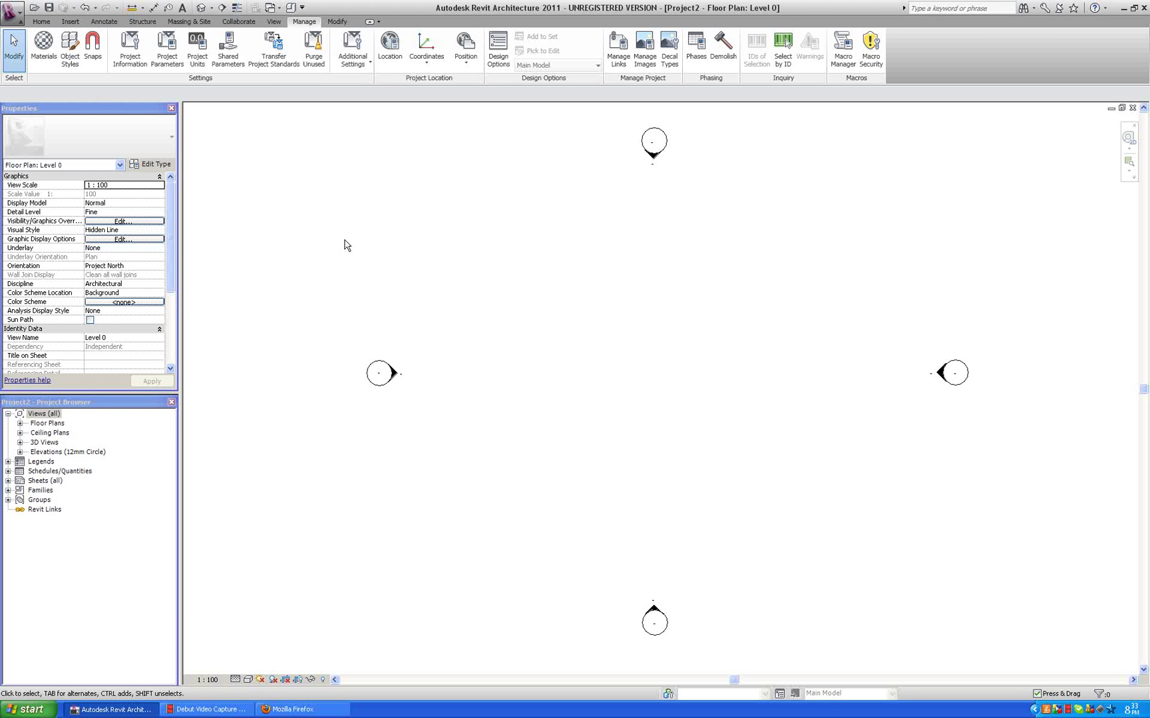
- Set the Project Browser's views organisation to Discipline
left_click(45, 414)
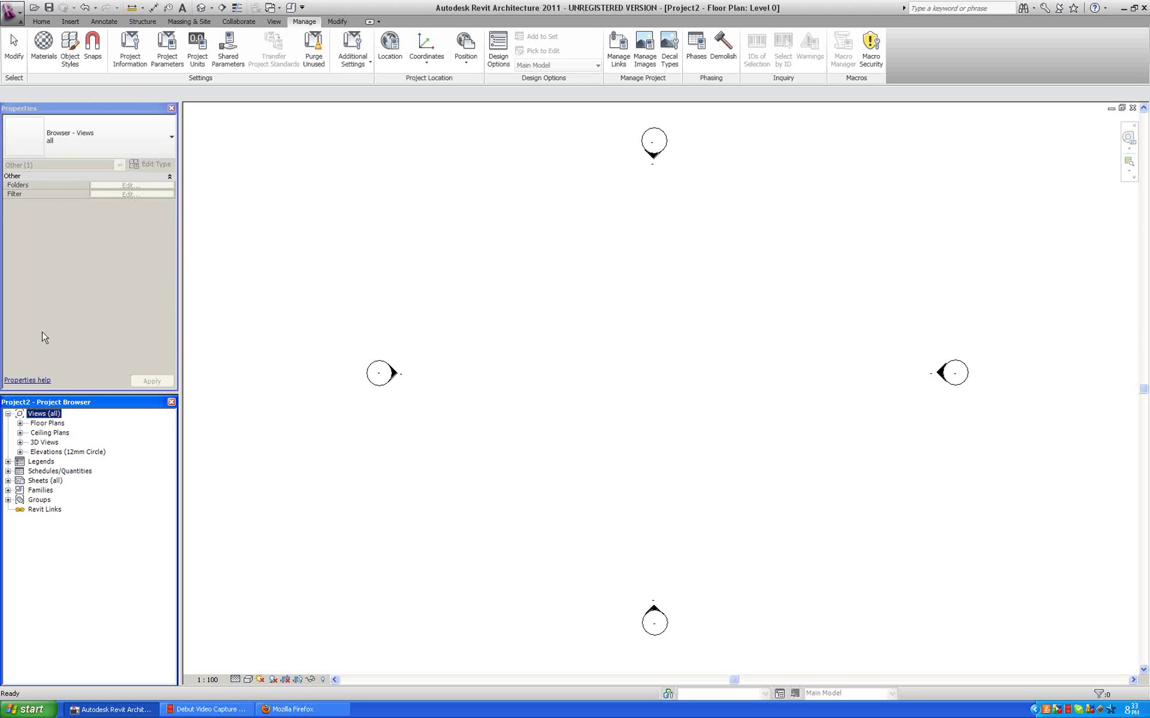
left_click(95, 138)
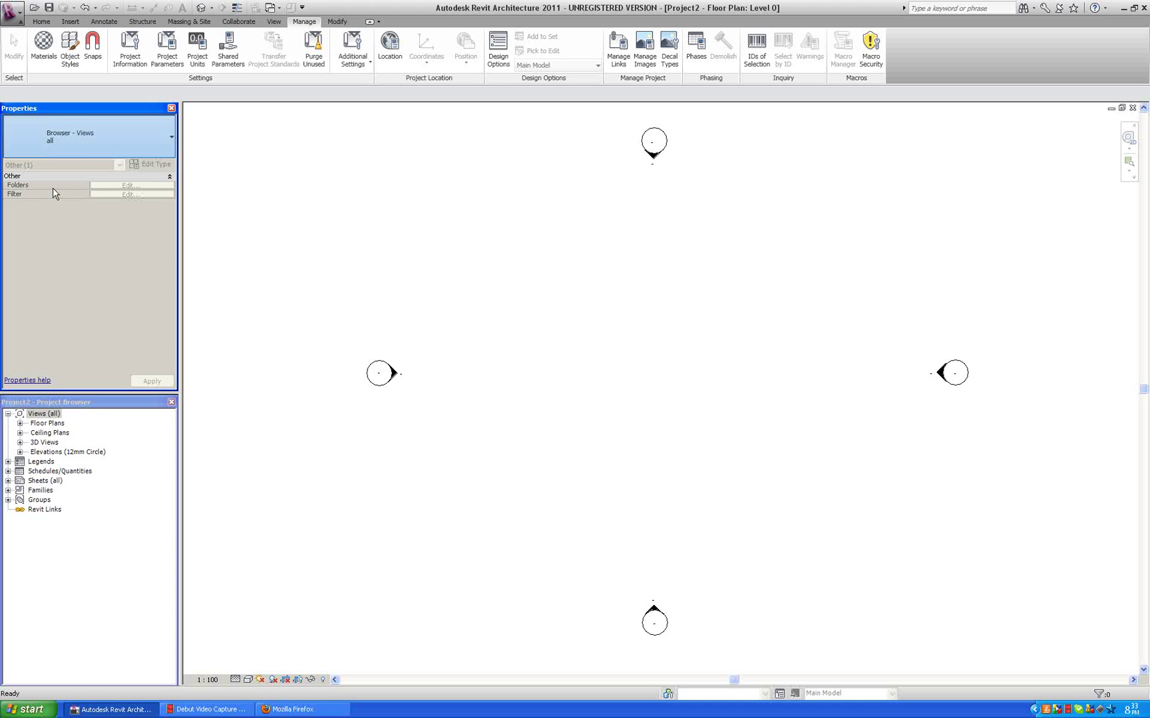
left_click(85, 143)
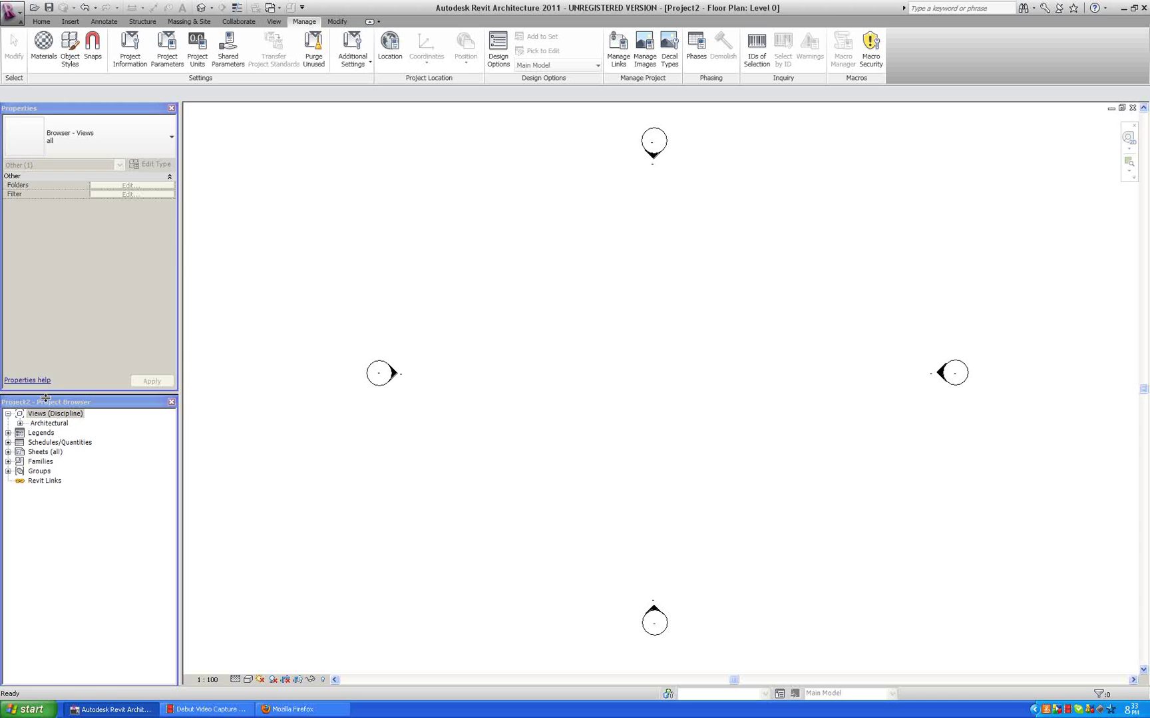
- Bring up Type Properties for the Views (Discipline) browser organisation
left_click(63, 417)
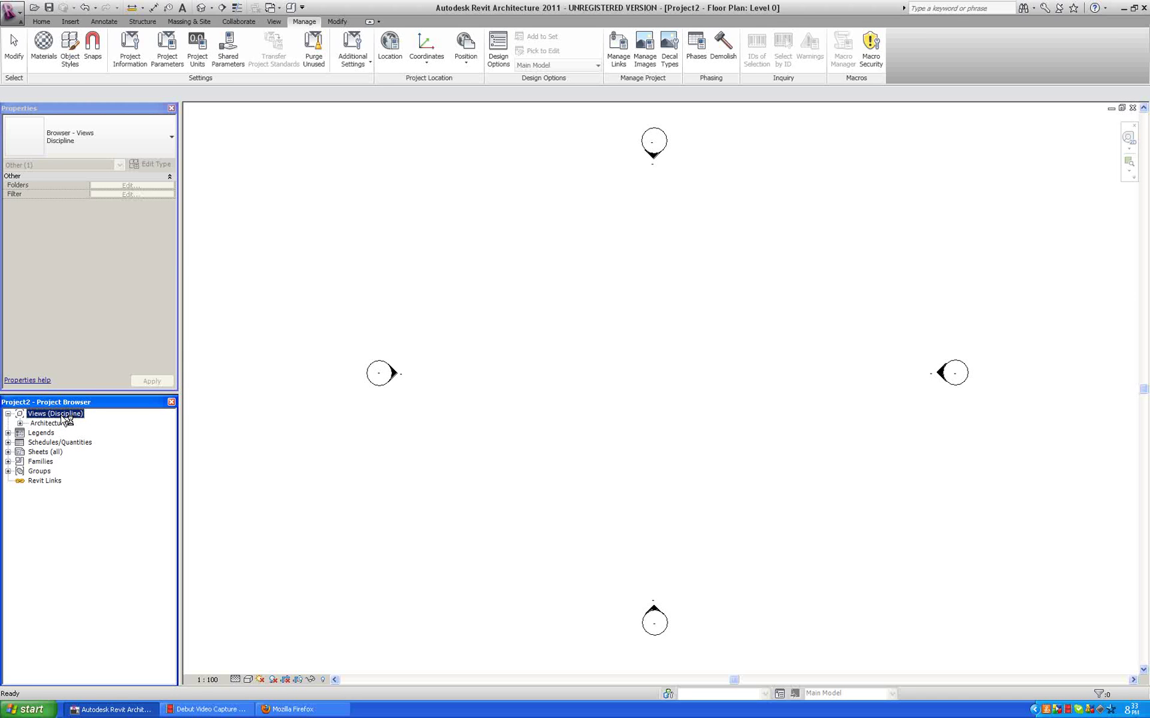
right_click(64, 418)
left_click(103, 434)
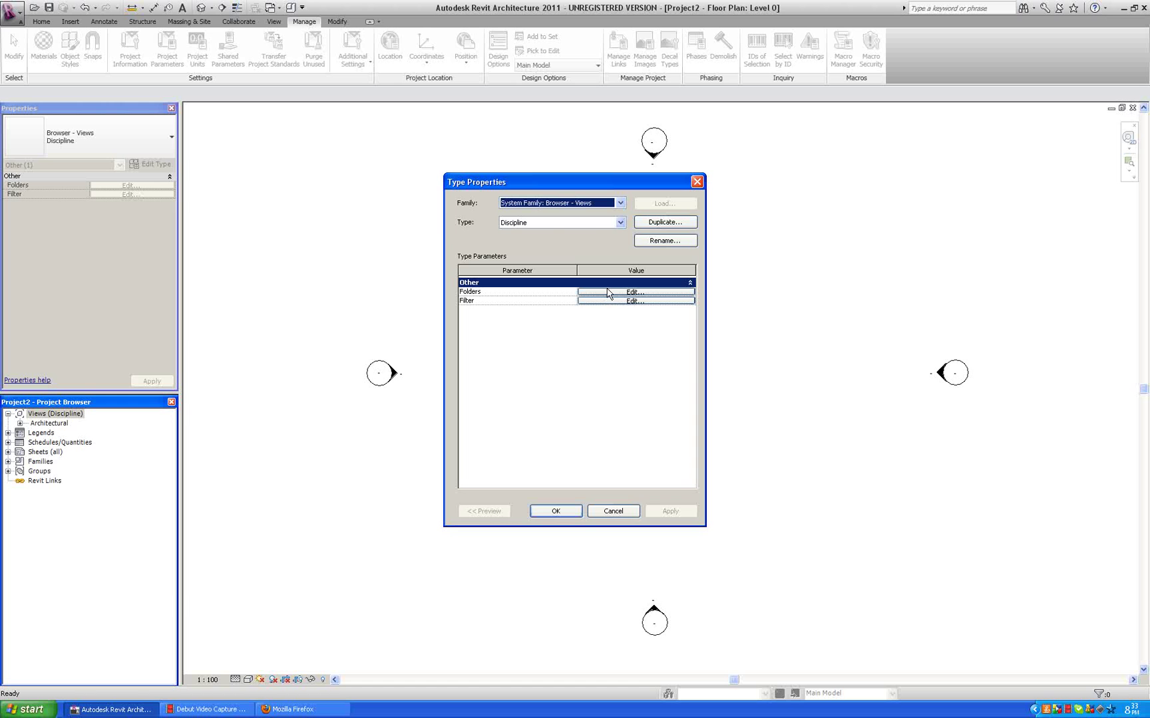
- Rename the Discipline browser type to 'User based browser' and edit its Folders settings
left_click(656, 242)
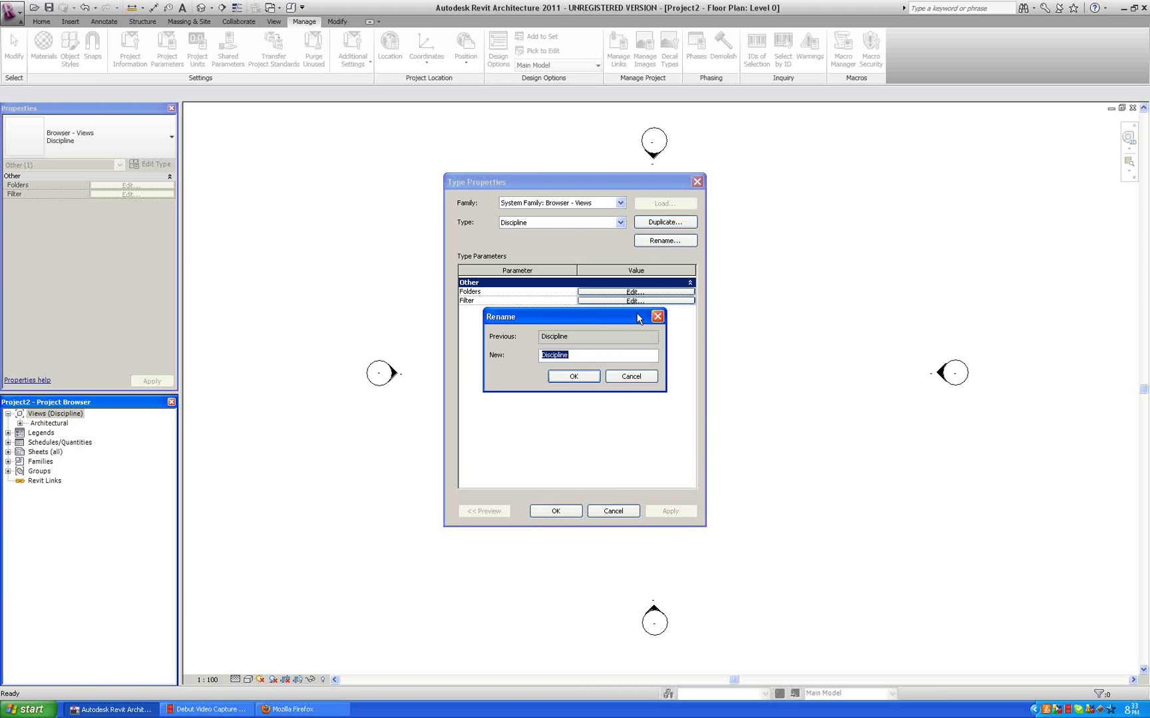
type("Unser")
type("rowe")
left_click(574, 377)
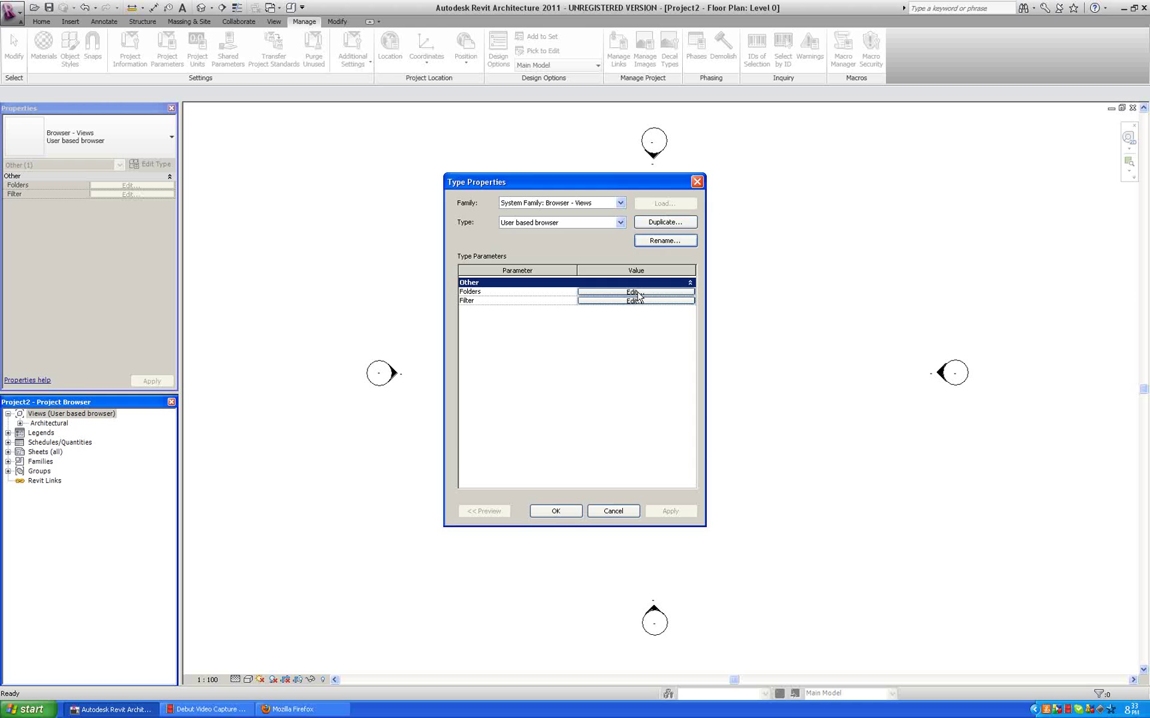
left_click(636, 292)
- Group browser folders by User, then by Family and Type, and confirm
left_click(563, 279)
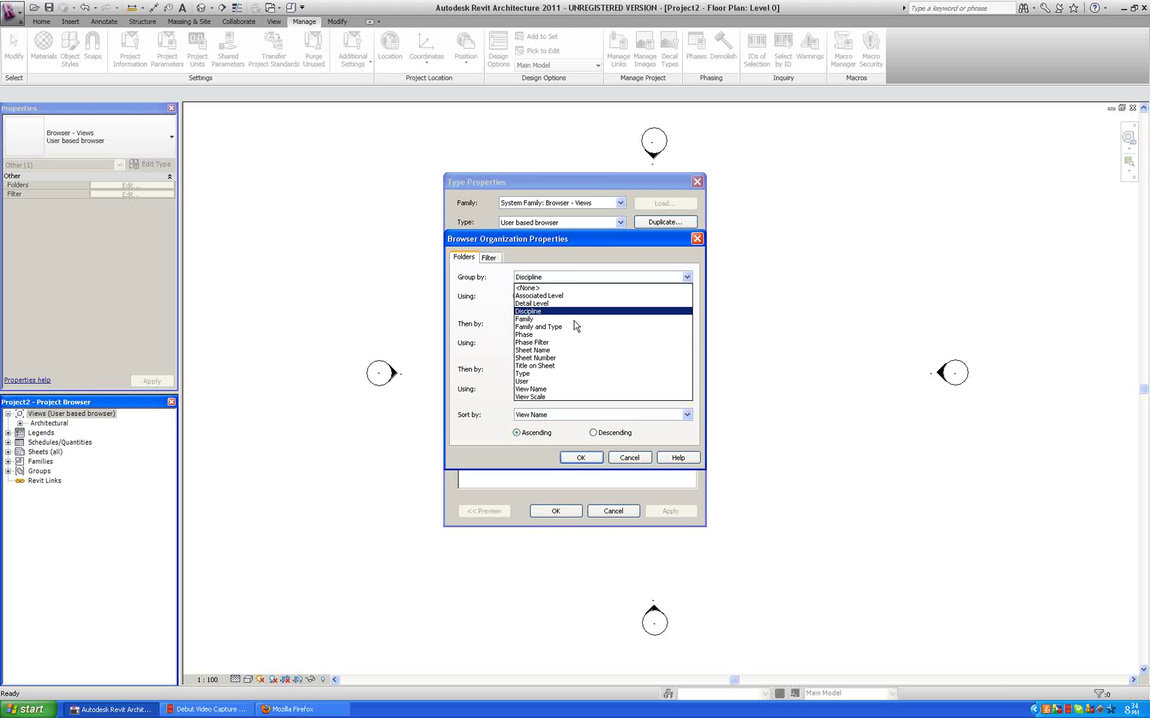
left_click(573, 382)
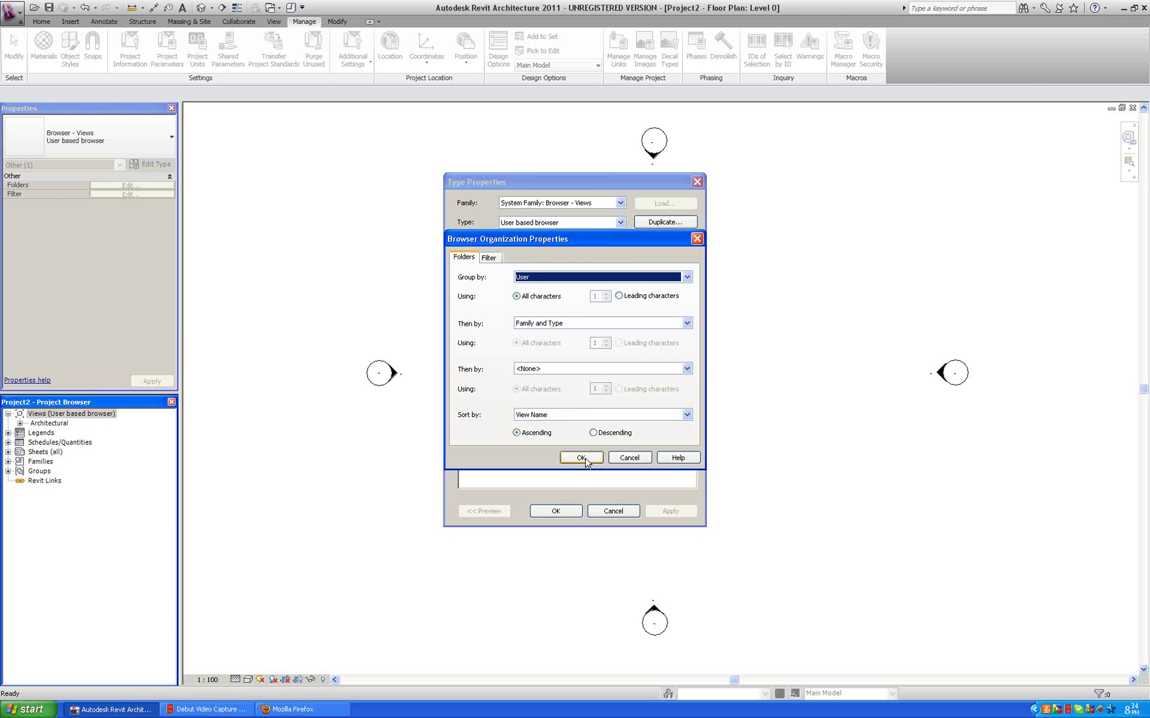
left_click(560, 324)
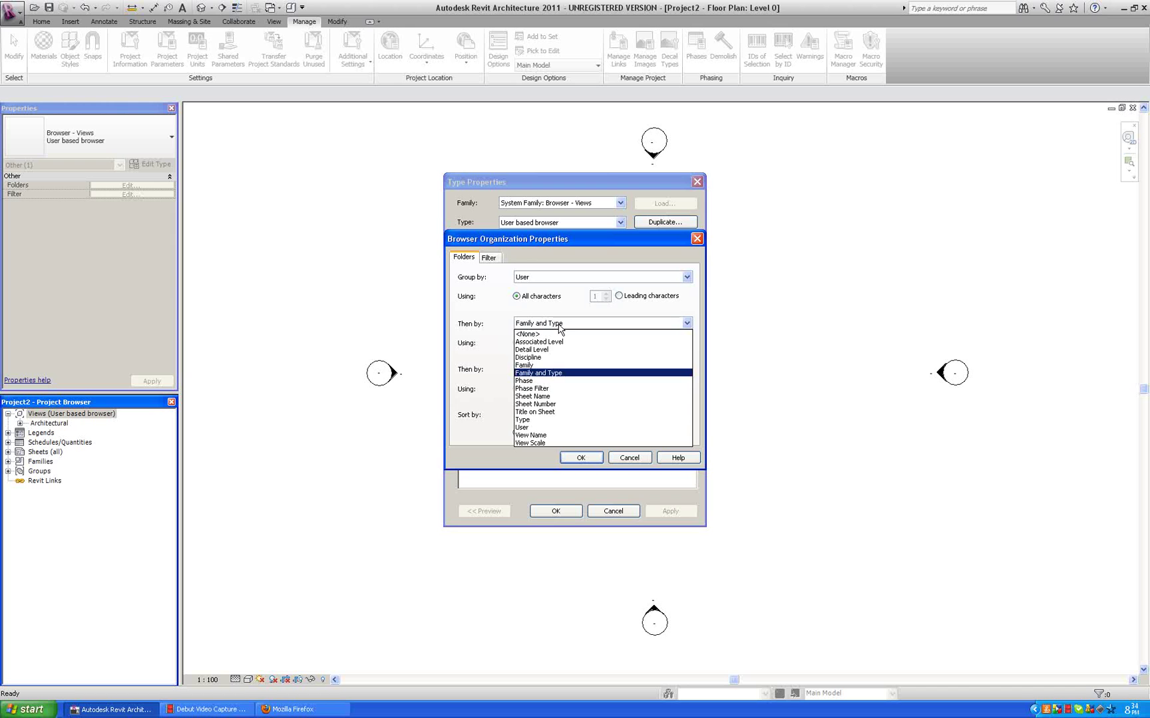
left_click(560, 325)
left_click(582, 457)
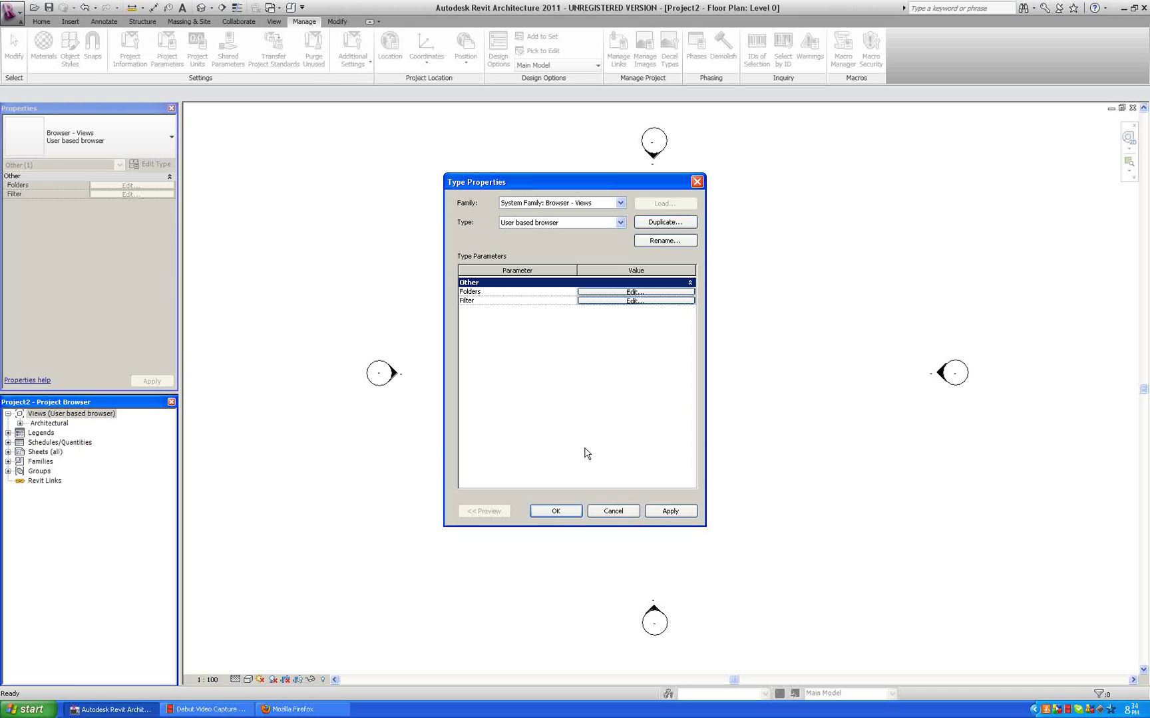
- Apply the User based browser type and select Level 0 floor plan under ??? to see its User property
left_click(557, 513)
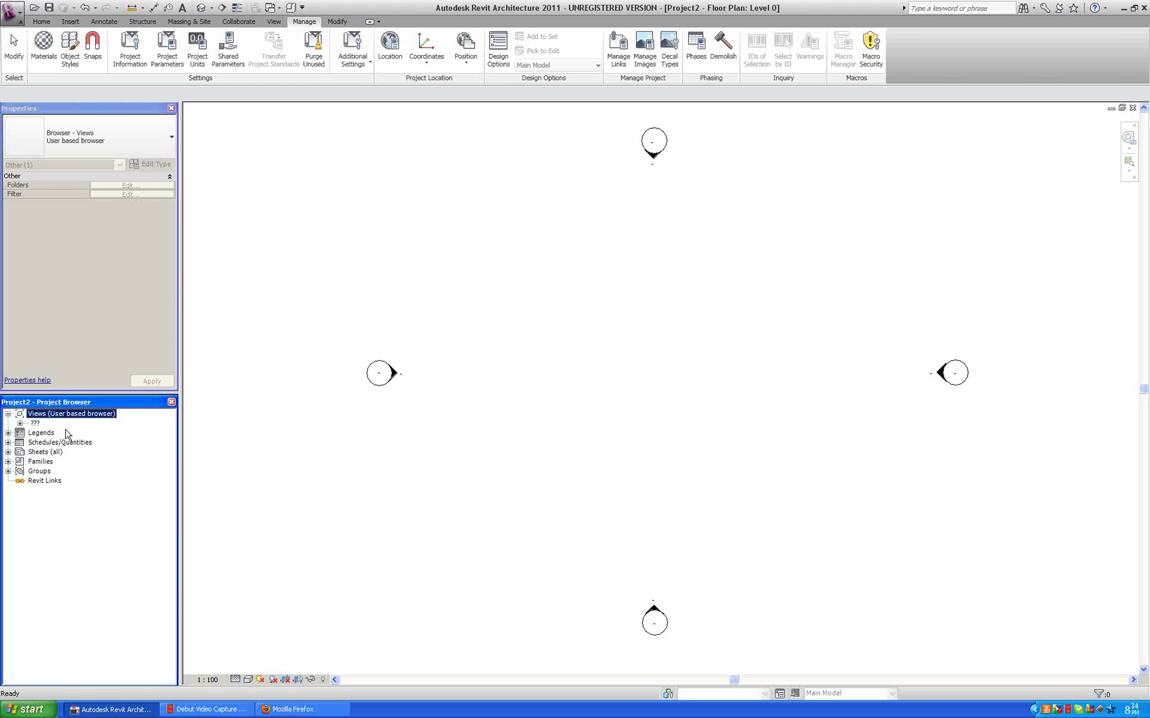
left_click(20, 424)
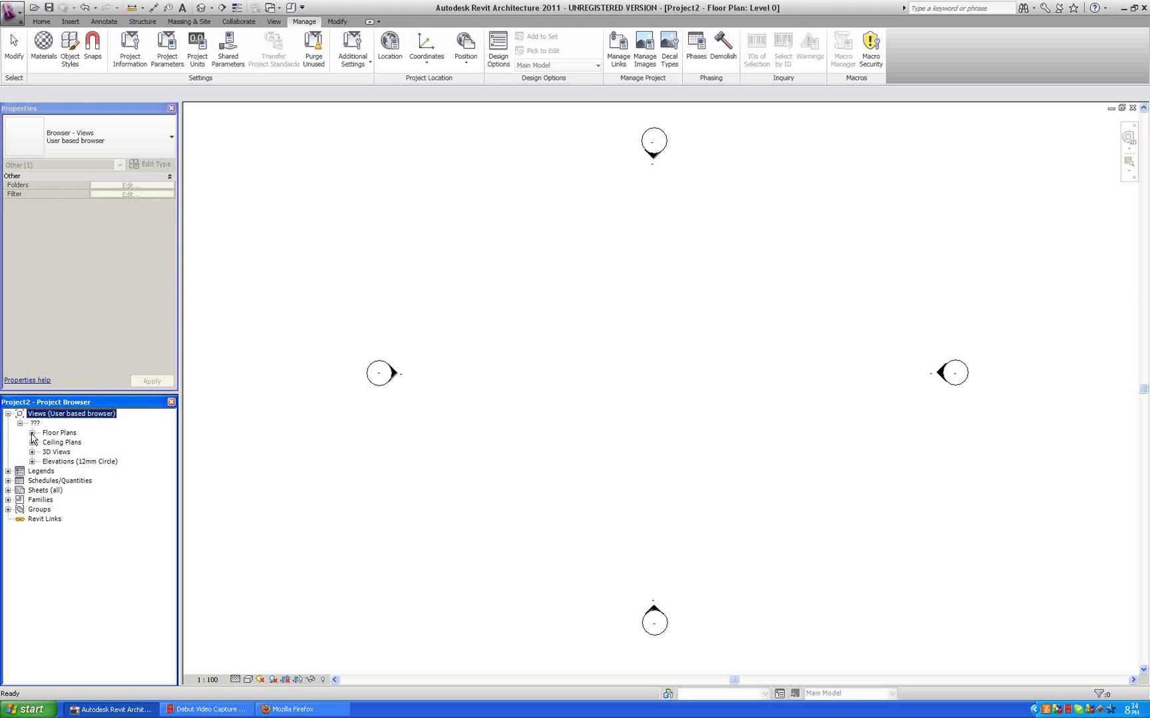
left_click(32, 433)
left_click(64, 443)
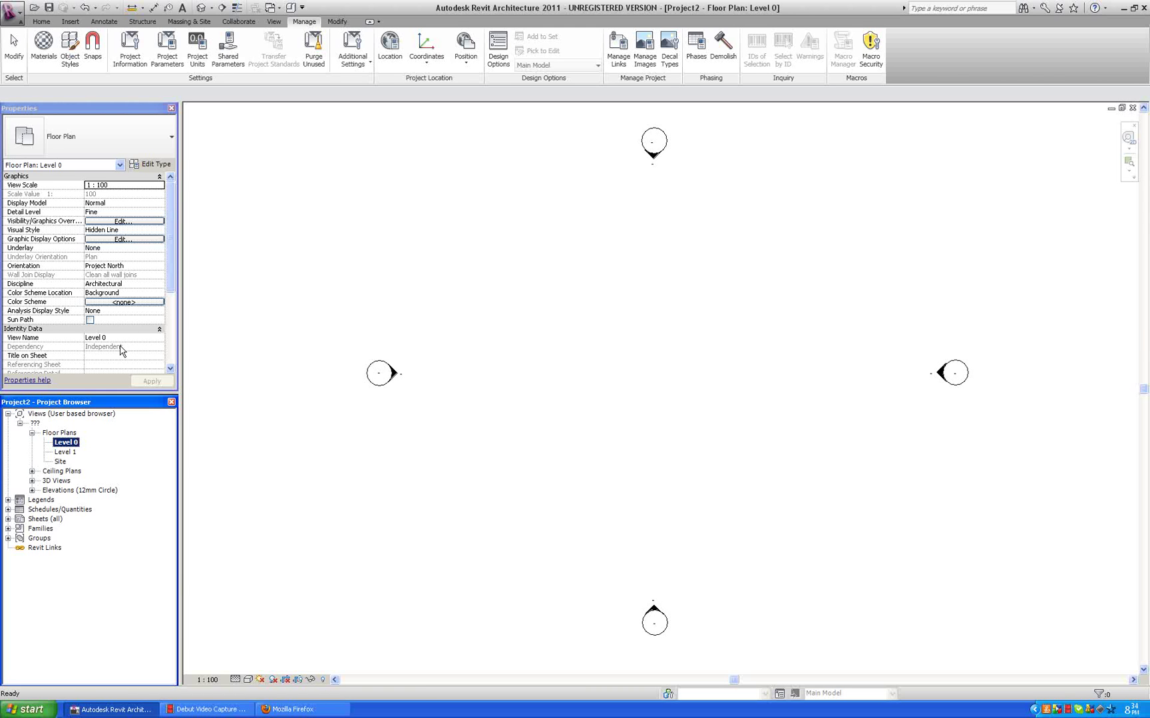
left_click_drag(165, 287, 172, 326)
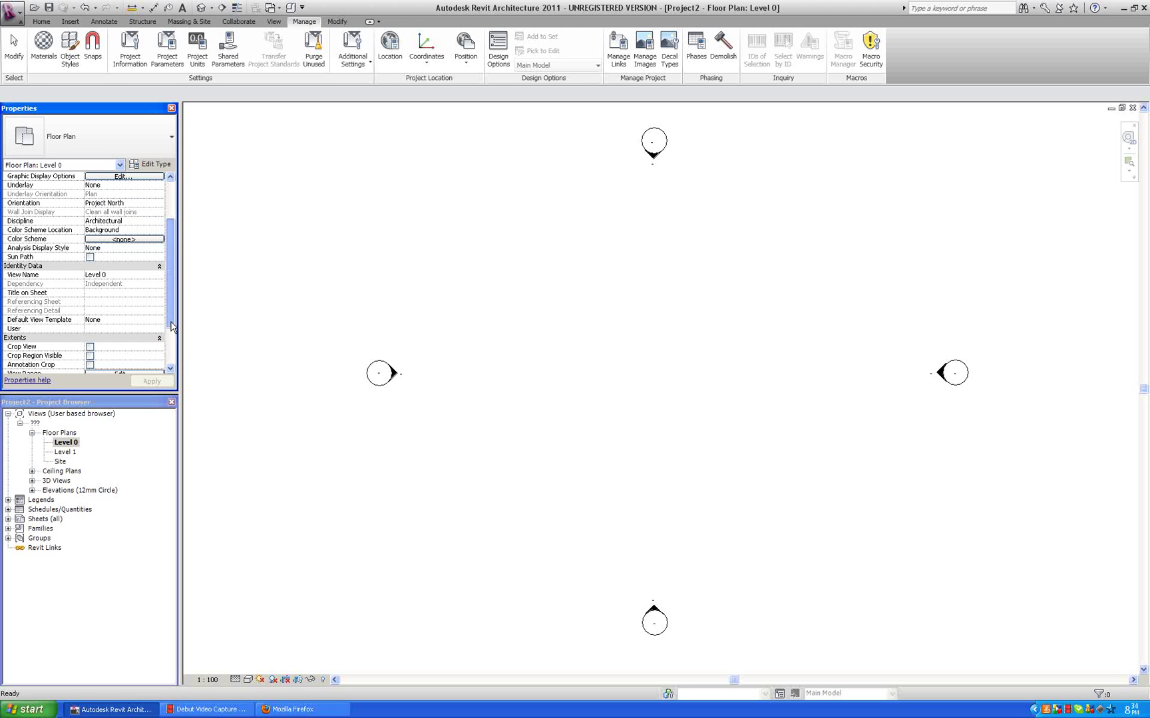
- Set the Level 0 floor plan's User value to the first user's name
left_click(126, 328)
type("Line")
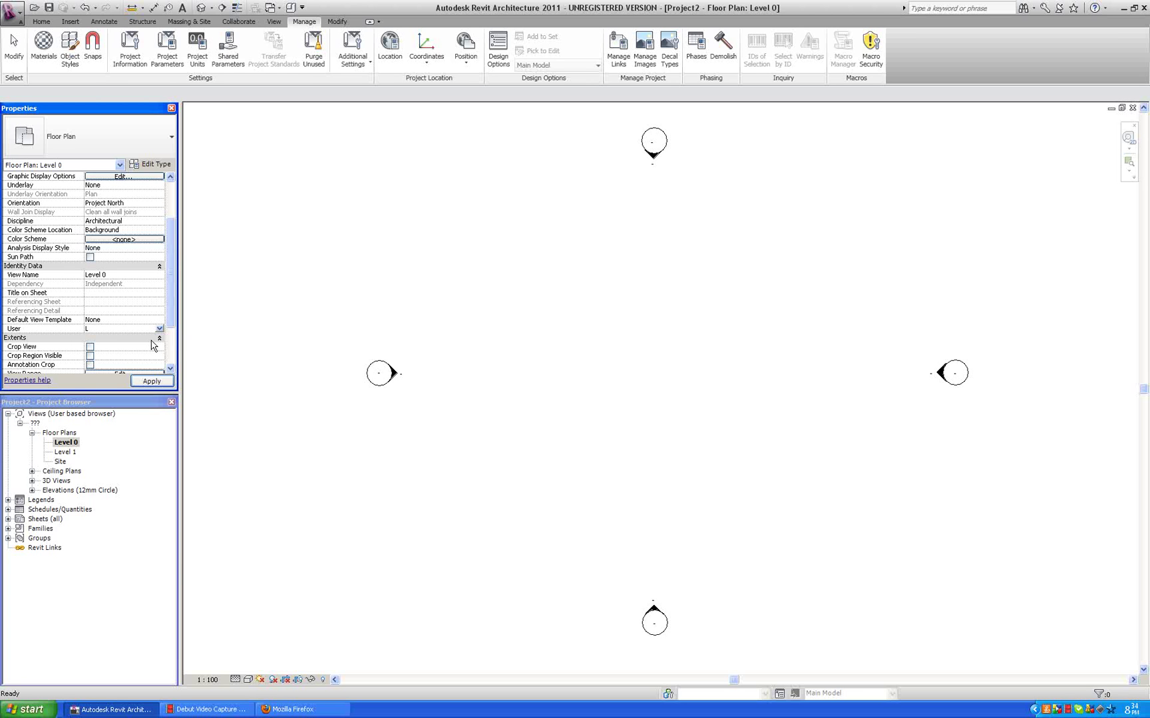
key("Return")
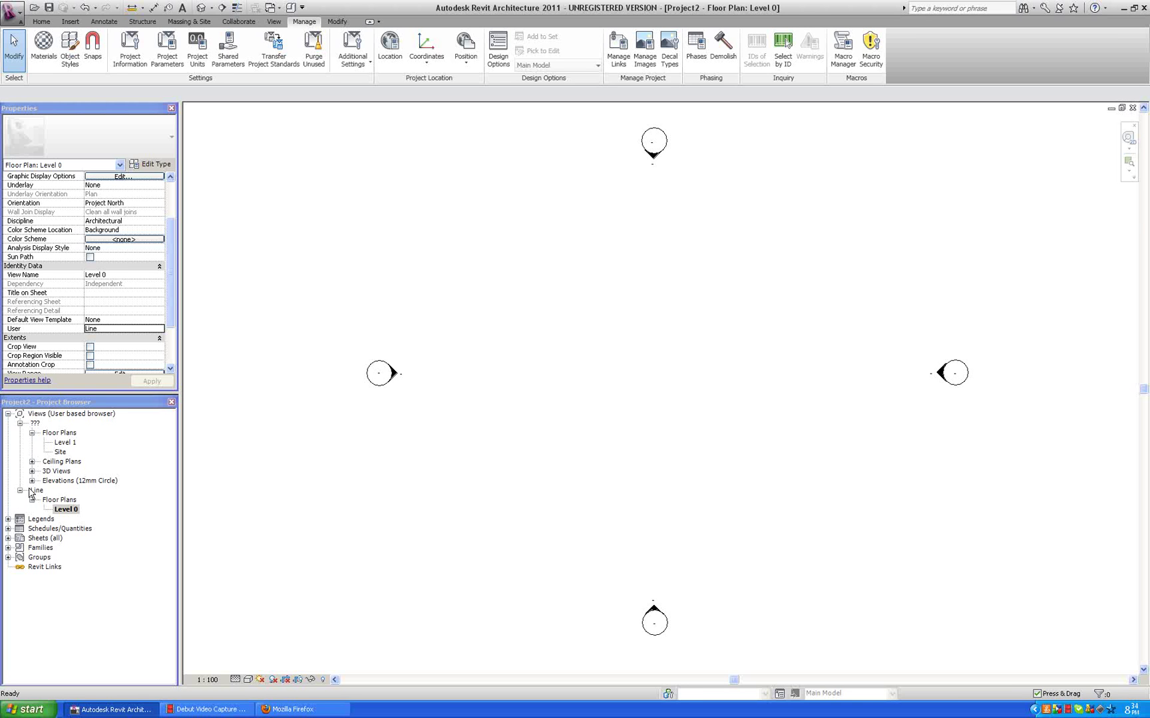
- Set the Level 1 floor plan's User value to a second user's name and apply
left_click(67, 443)
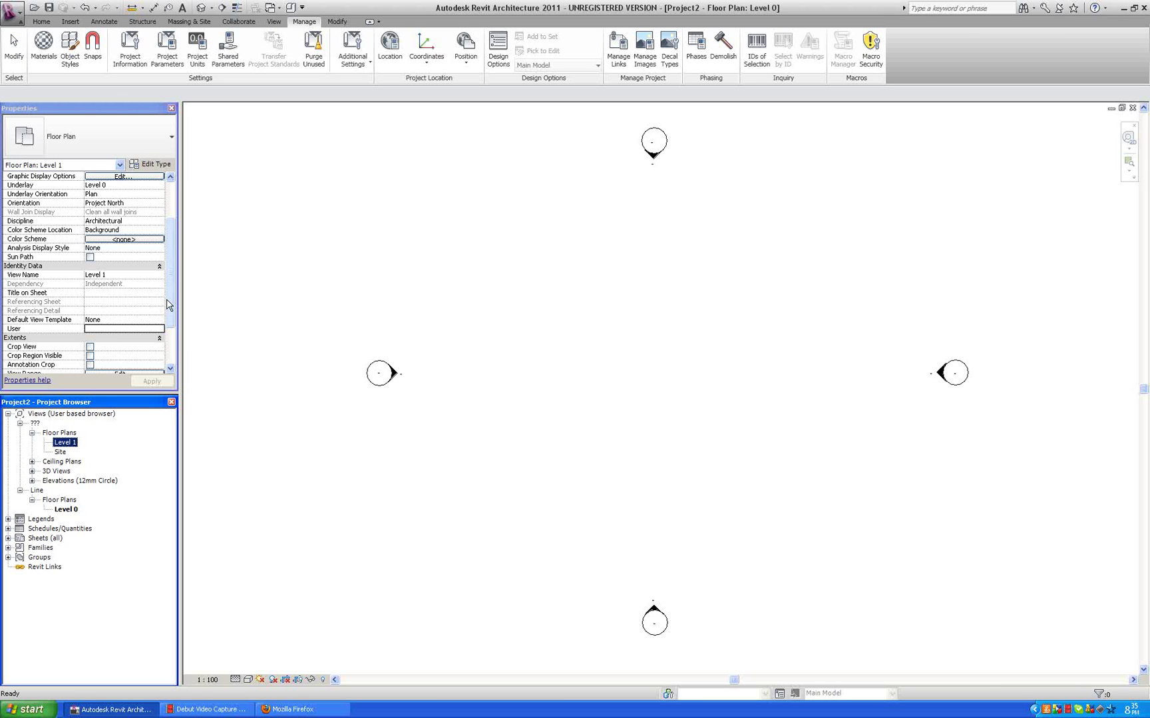
left_click(137, 327)
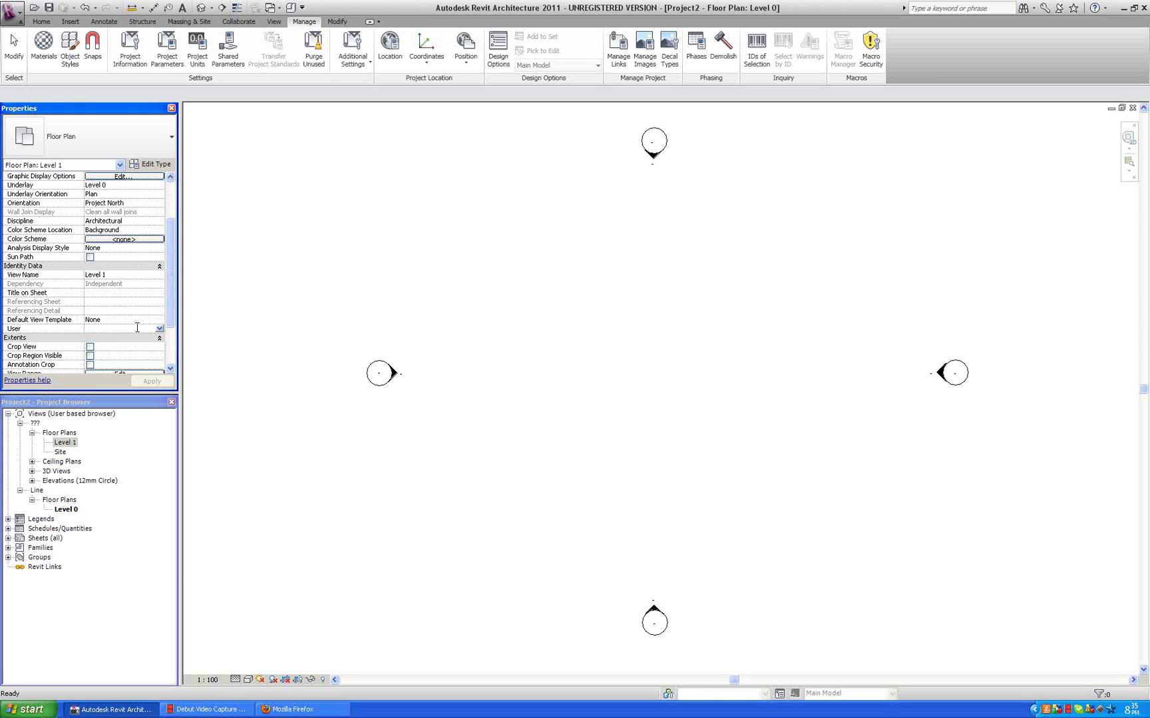
type("Carla")
left_click(150, 381)
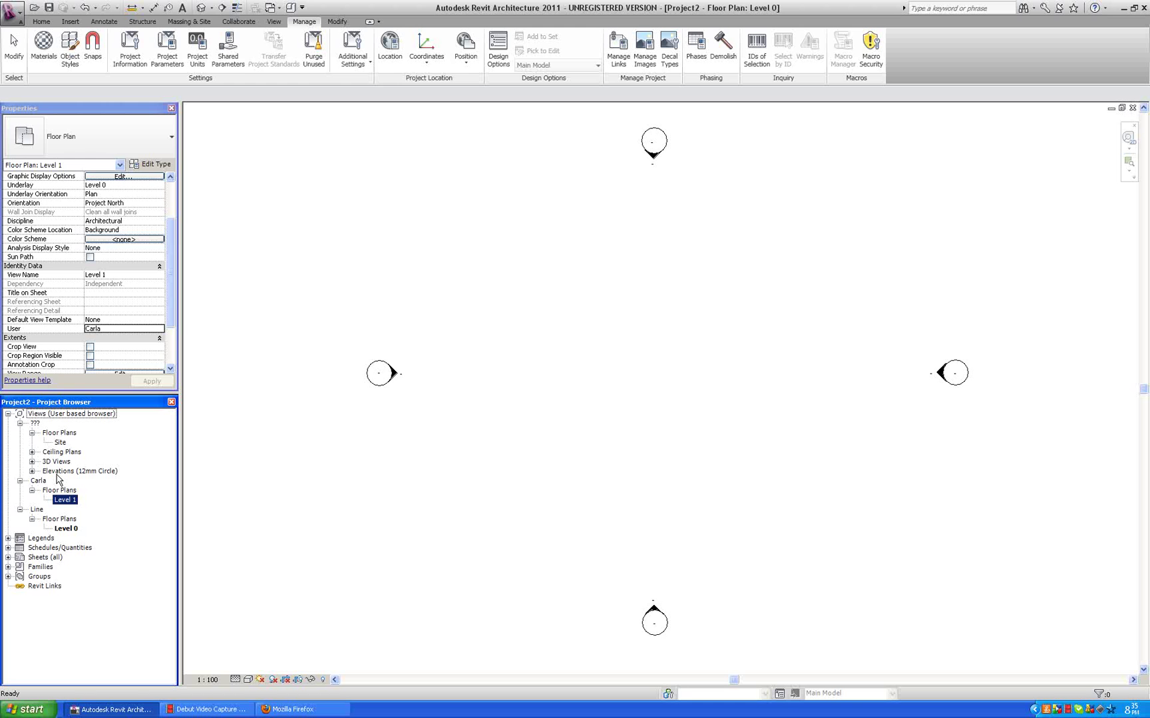
- Give the Site plan the same User value as Level 1, picked from the existing values
left_click(60, 443)
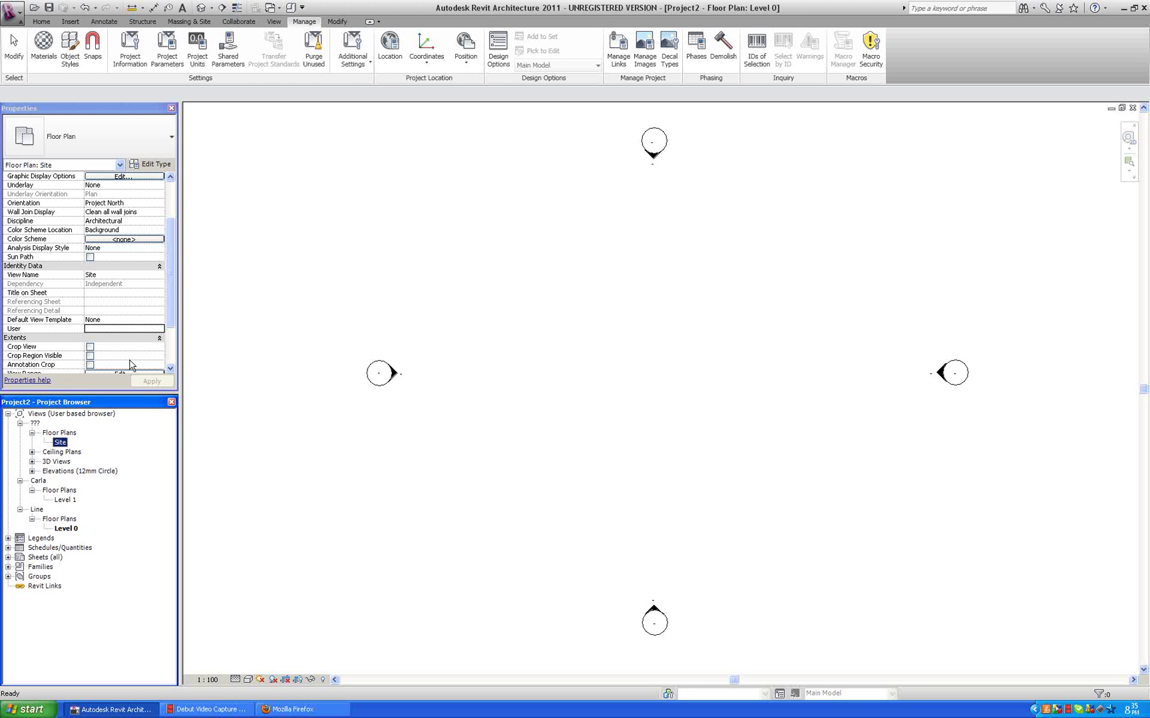
left_click(109, 328)
type("Carla")
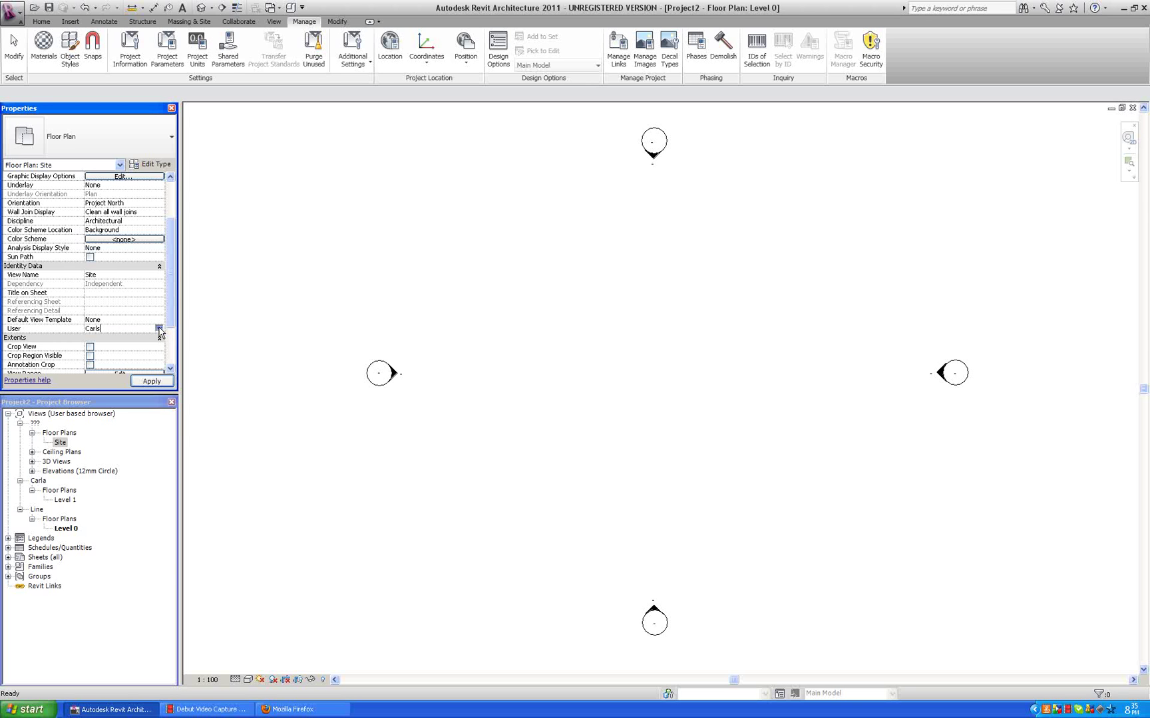
left_click(160, 328)
left_click(130, 340)
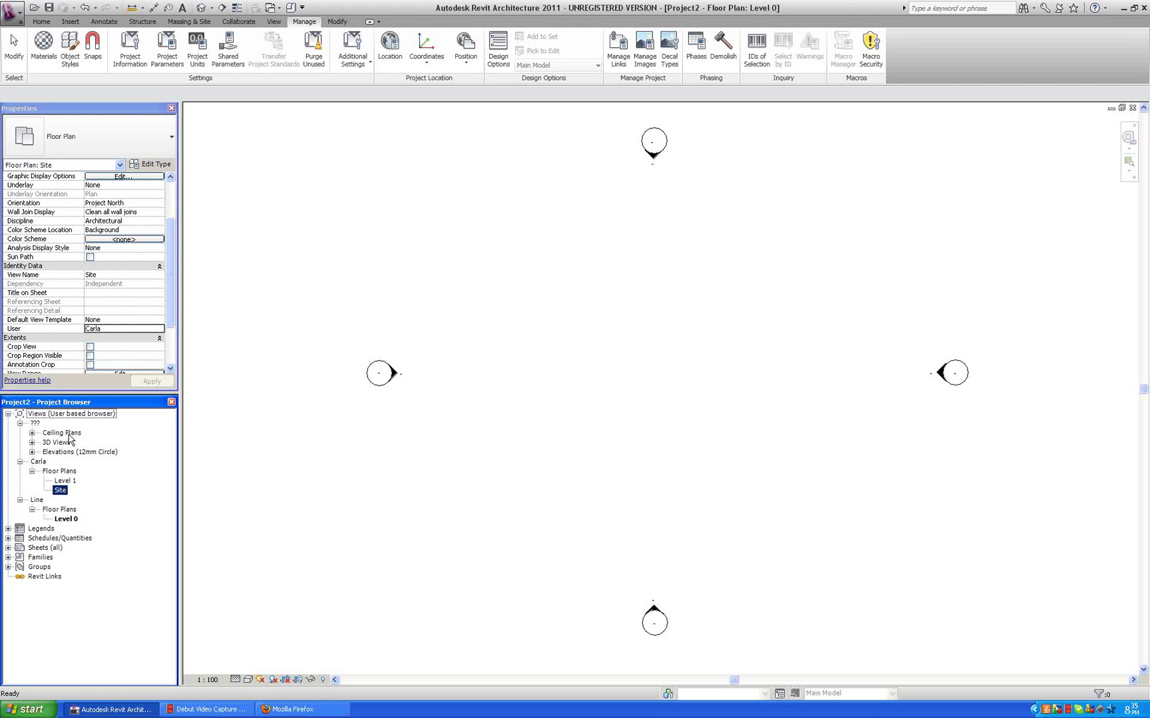
- Assign the Level 0 ceiling plan the same User value as Level 1 and Site
left_click(67, 433)
left_click(32, 433)
left_click(64, 442)
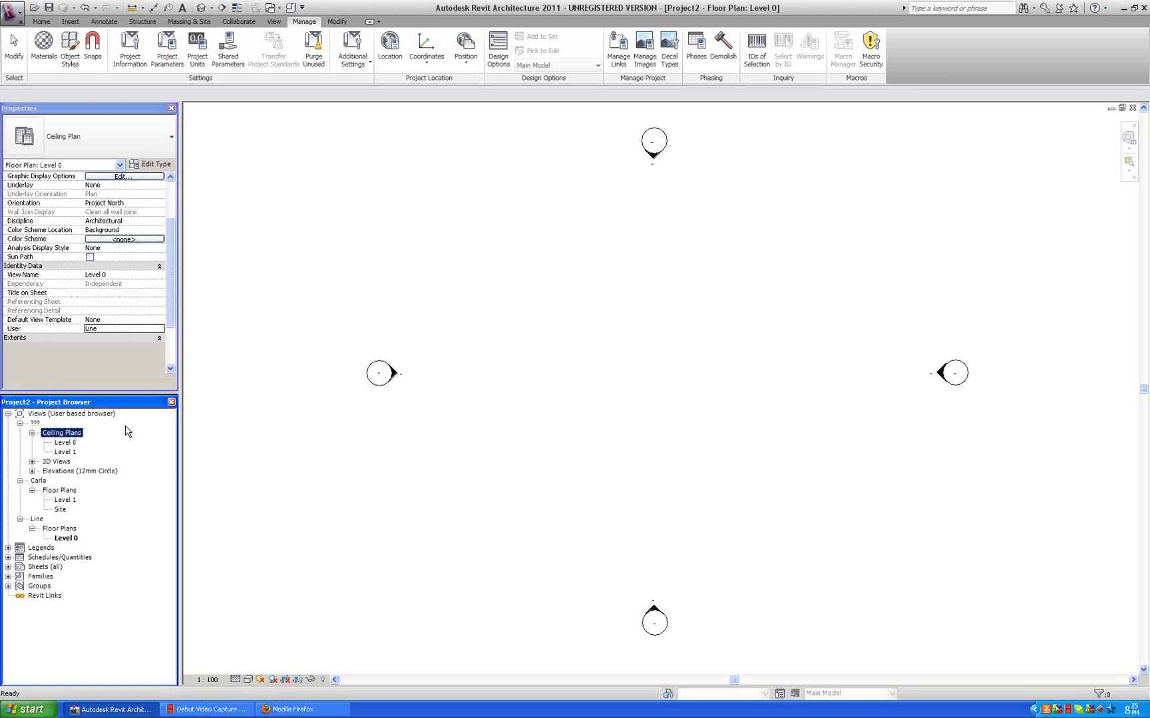
left_click(171, 293)
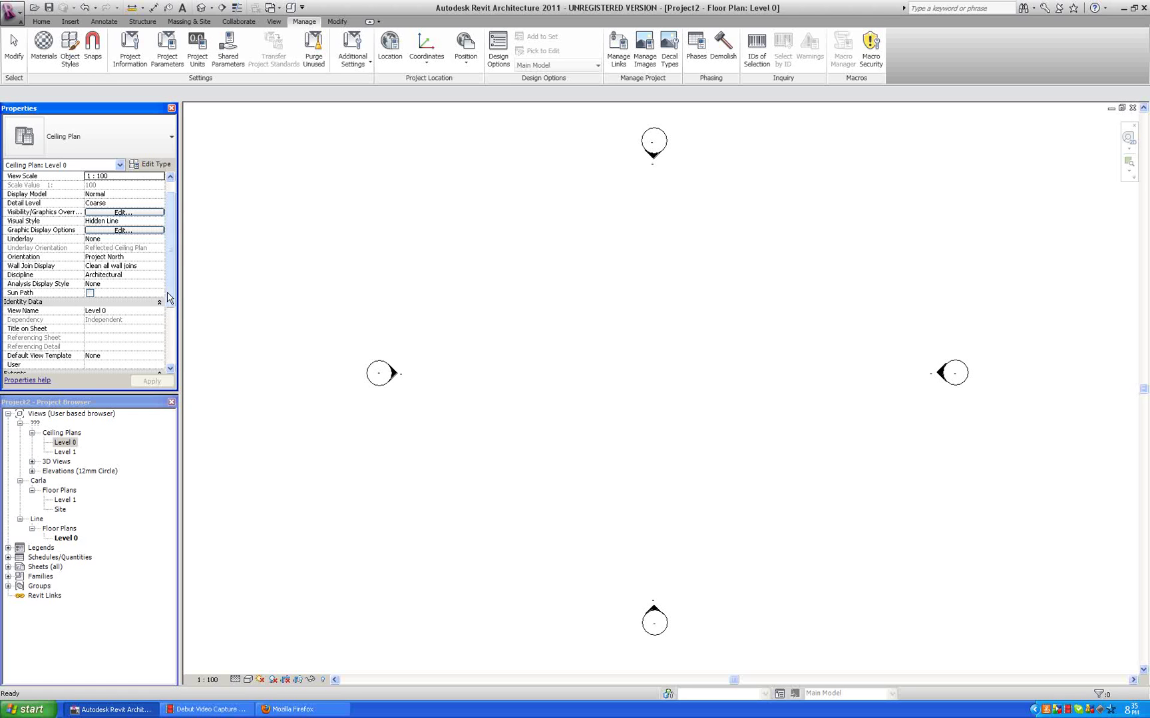
left_click(149, 365)
left_click(160, 365)
left_click(128, 377)
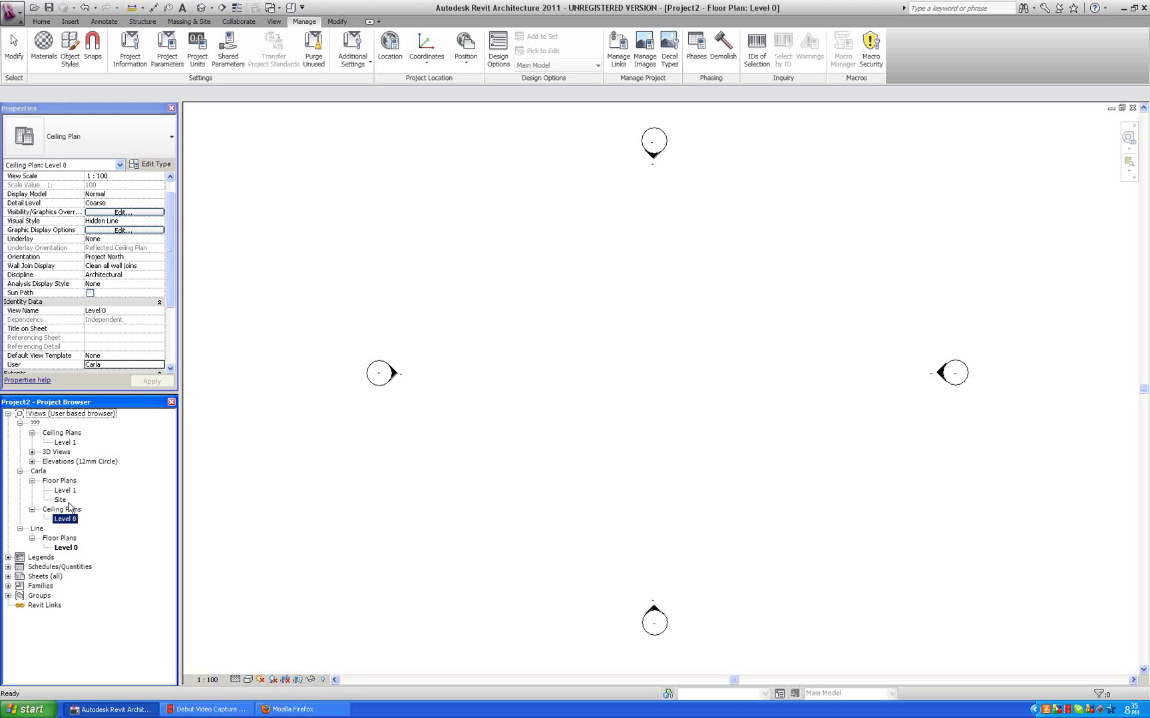
- Collapse both user groups and the Ceiling Plans node under ??? in the Project Browser
left_click(20, 471)
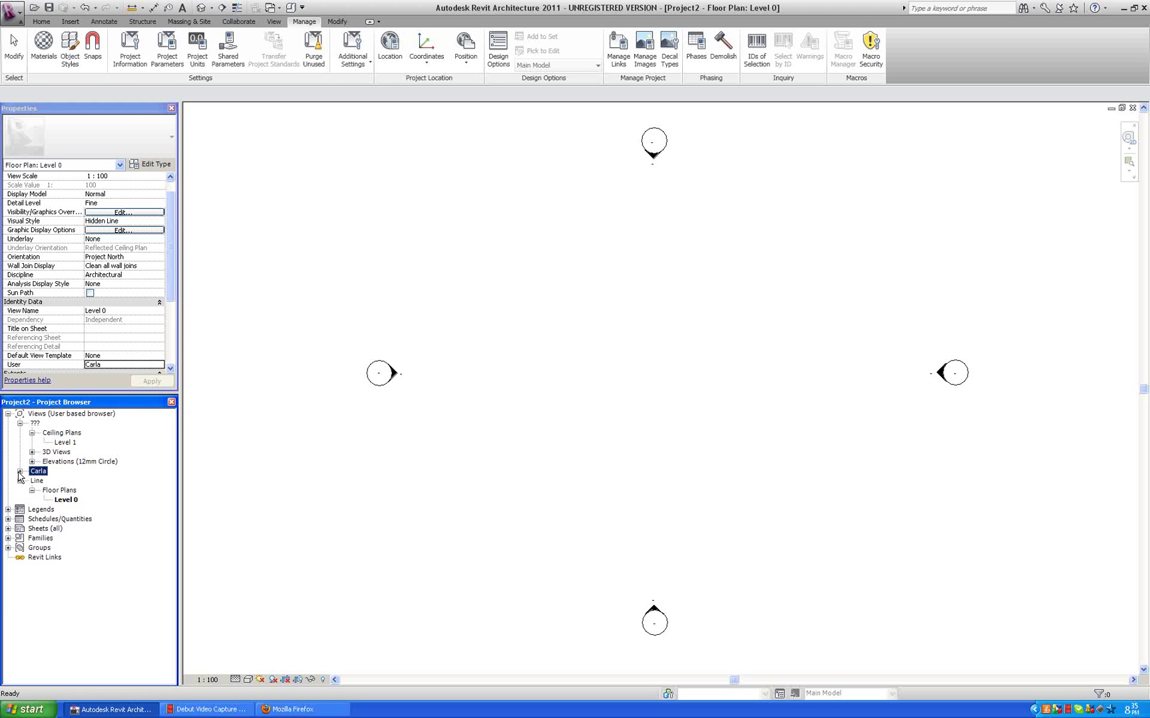
left_click(20, 481)
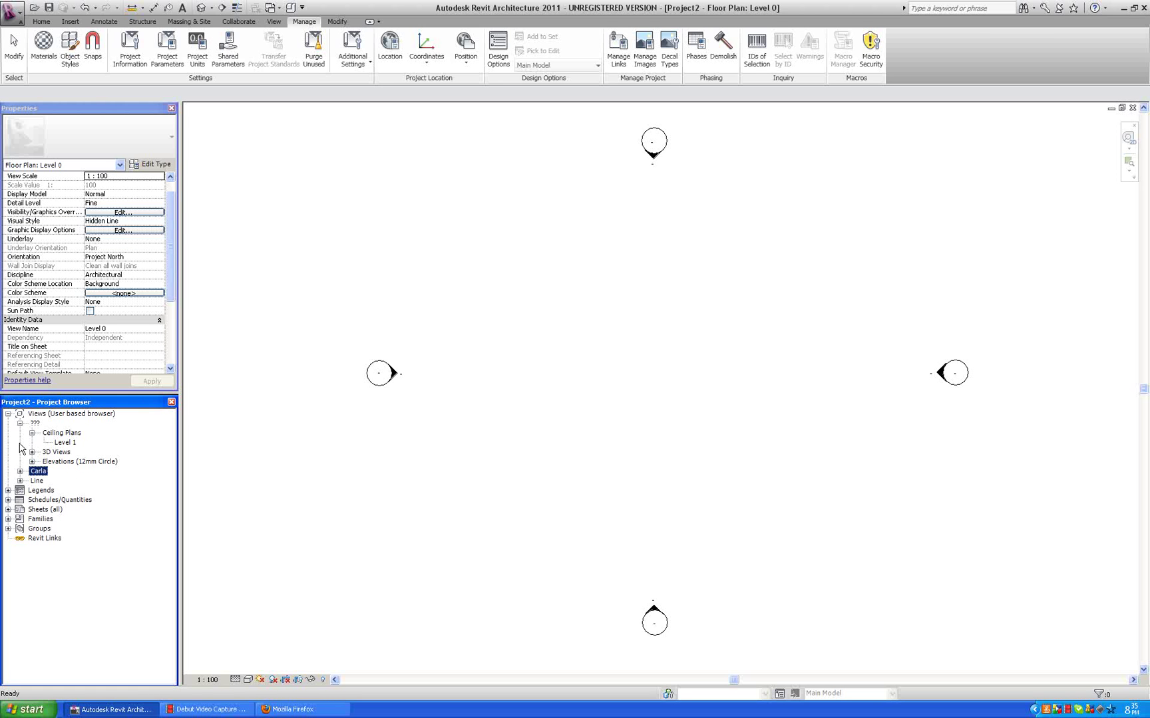
left_click(32, 432)
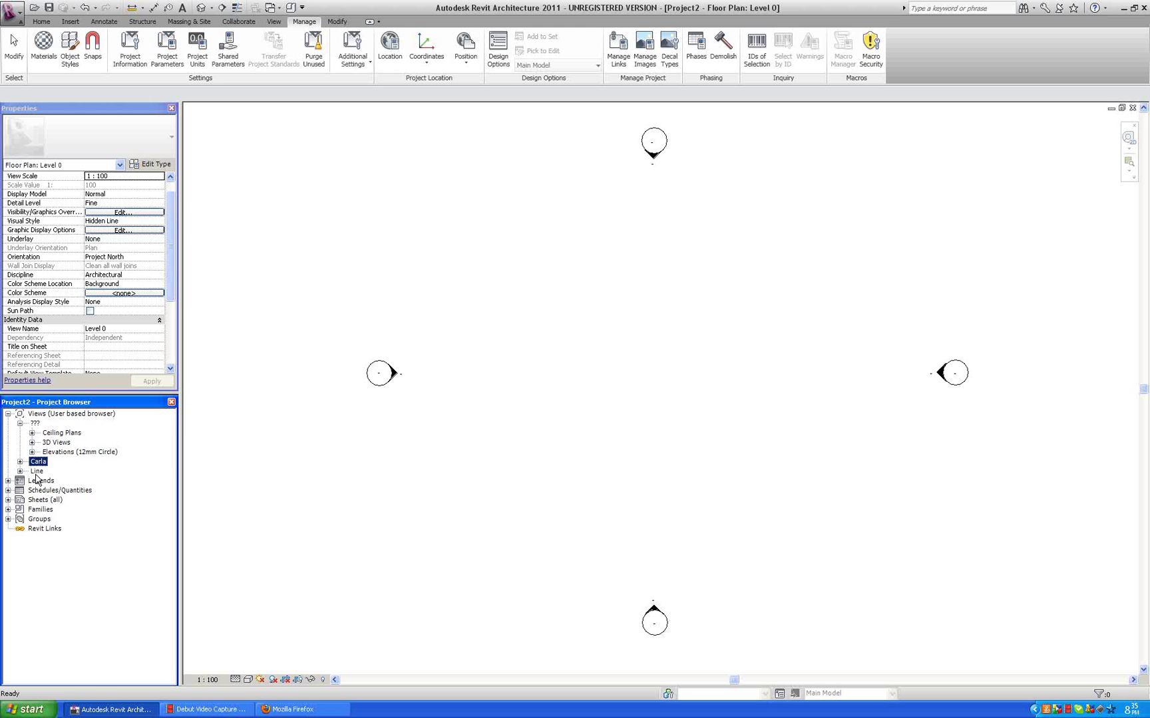
- Set the Level 1 ceiling plan's User to 'Printing' and collapse its Ceiling Plans node
left_click(58, 434)
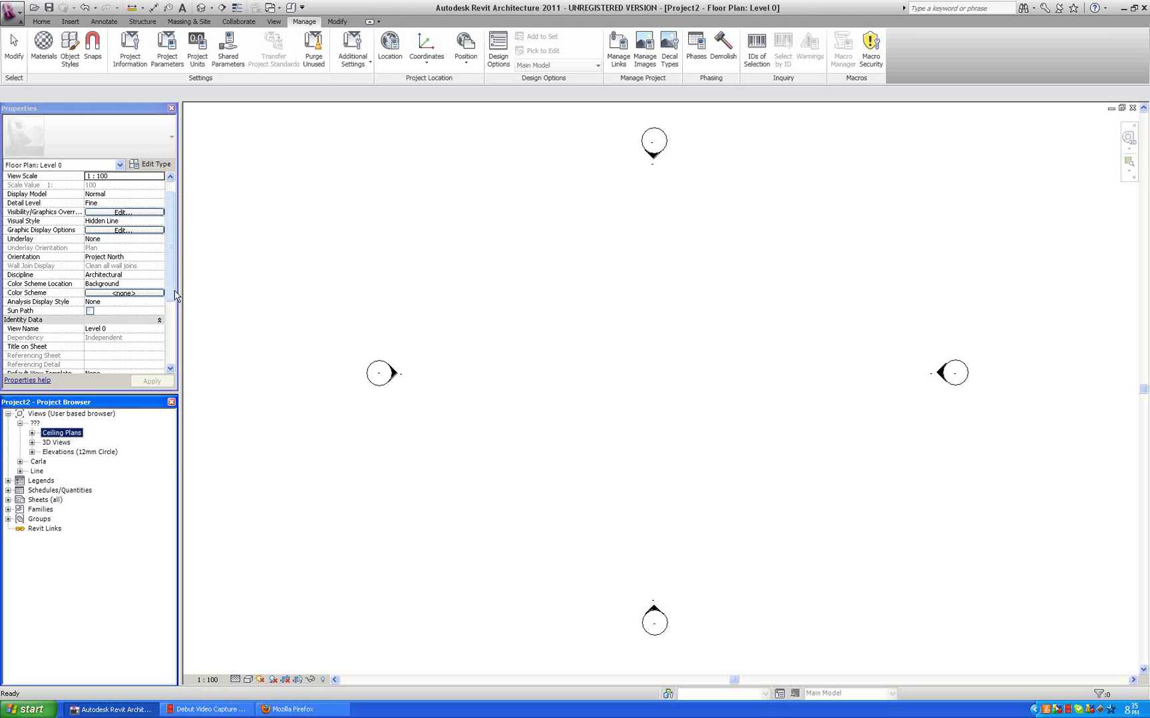
double_click(73, 434)
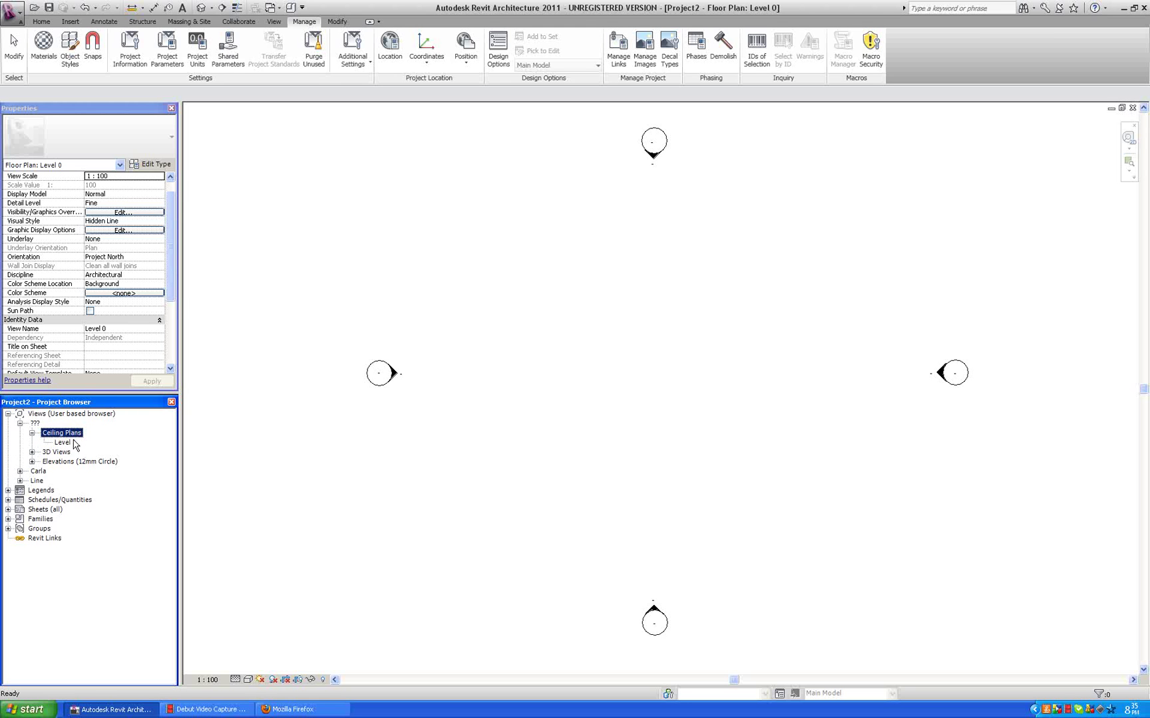
left_click(64, 442)
scroll(171, 325, "down", 3)
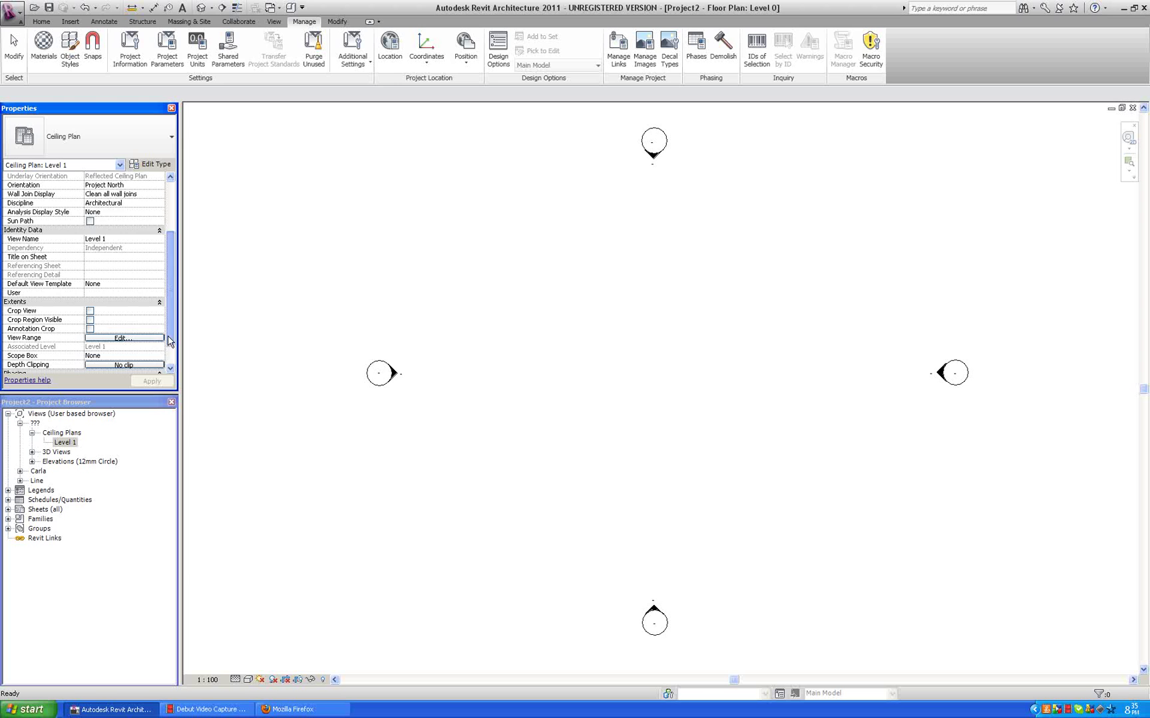
left_click(113, 283)
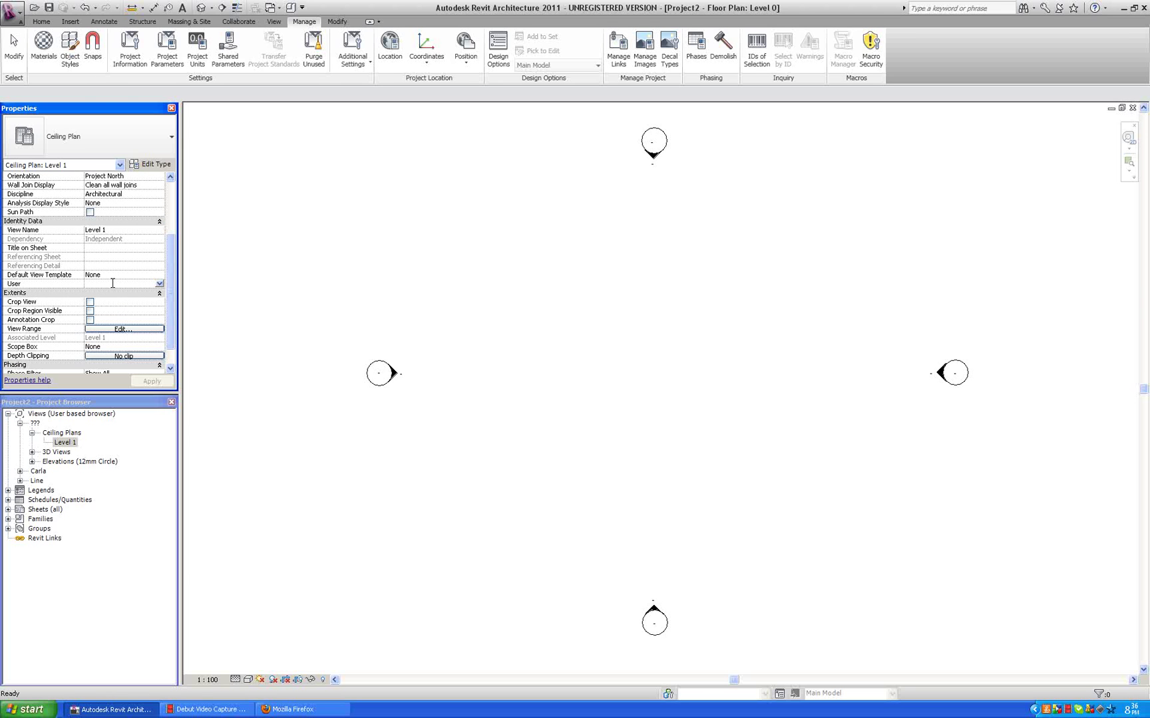
type("Printing")
left_click(152, 382)
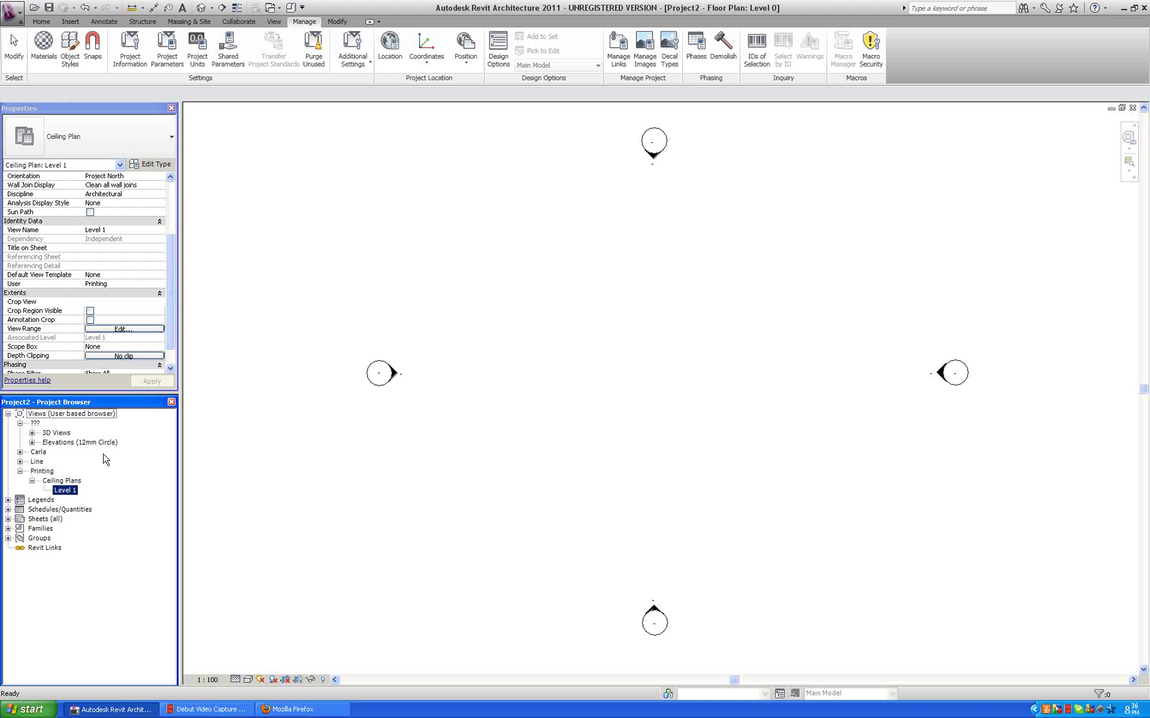
left_click(32, 480)
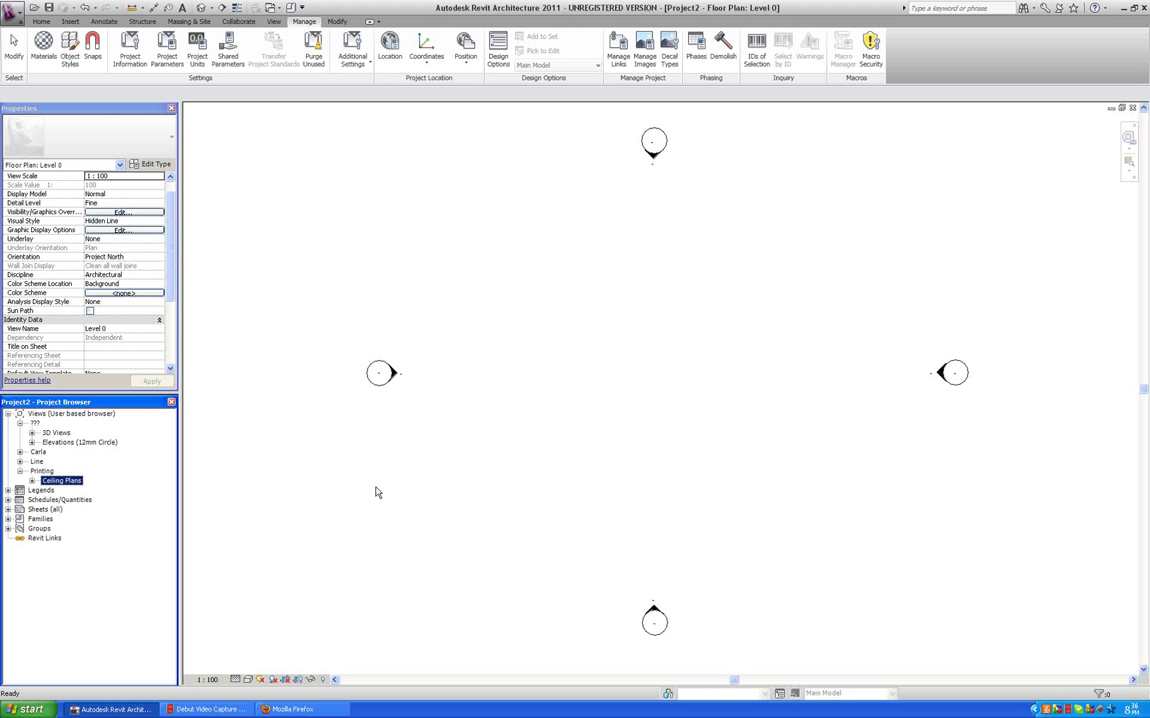
left_click(237, 710)
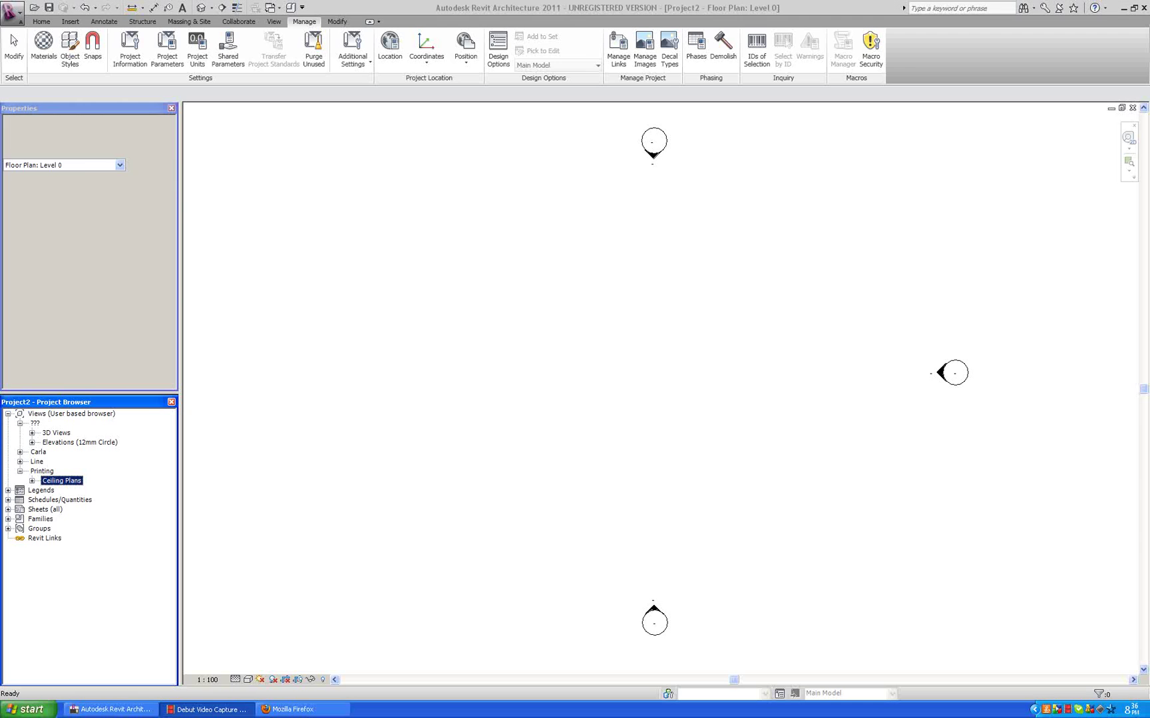